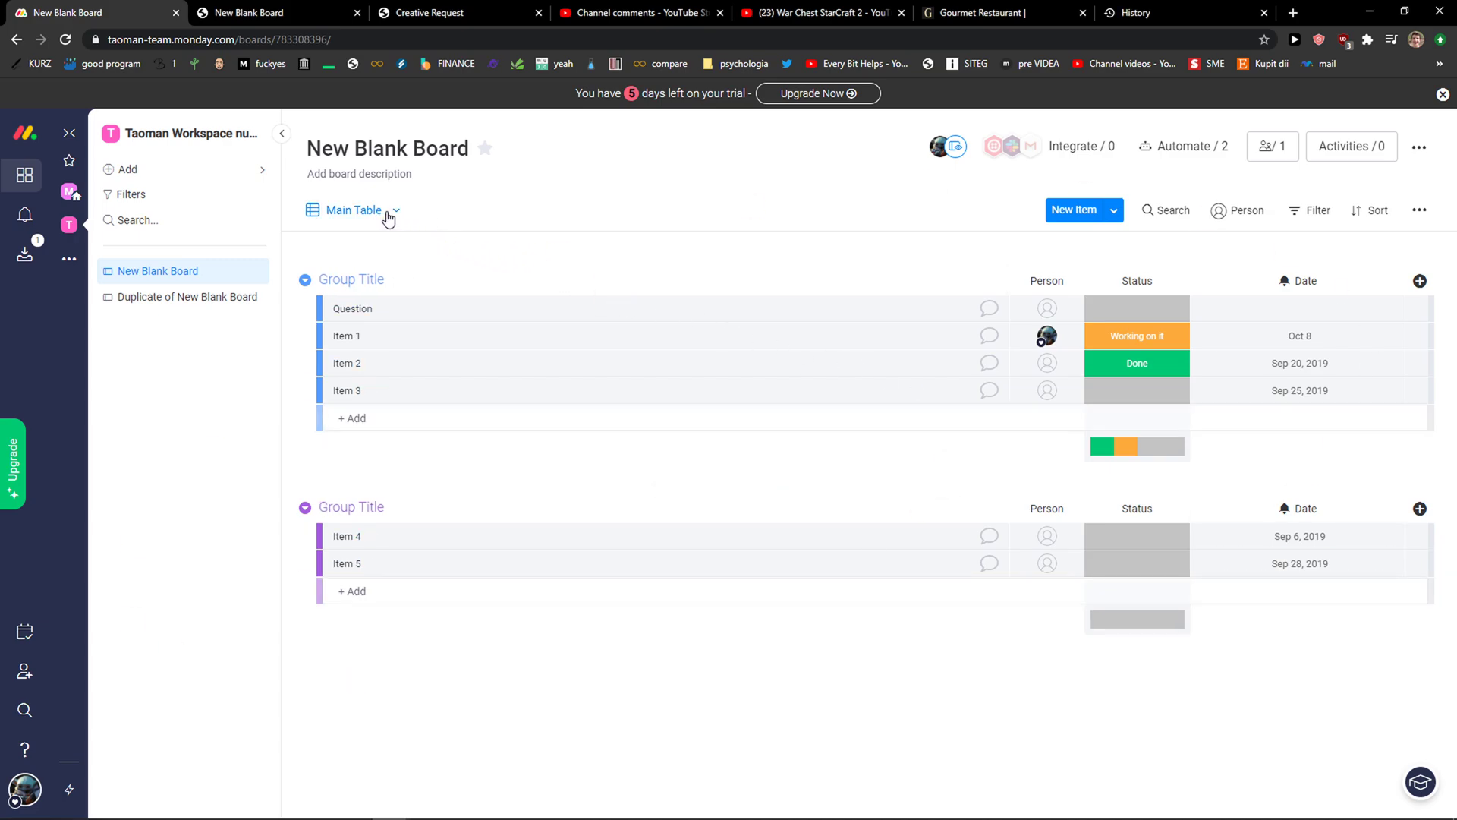
Step: Switch the New Blank Board from Main Table to Form view and scroll through its questions
left_click(388, 217)
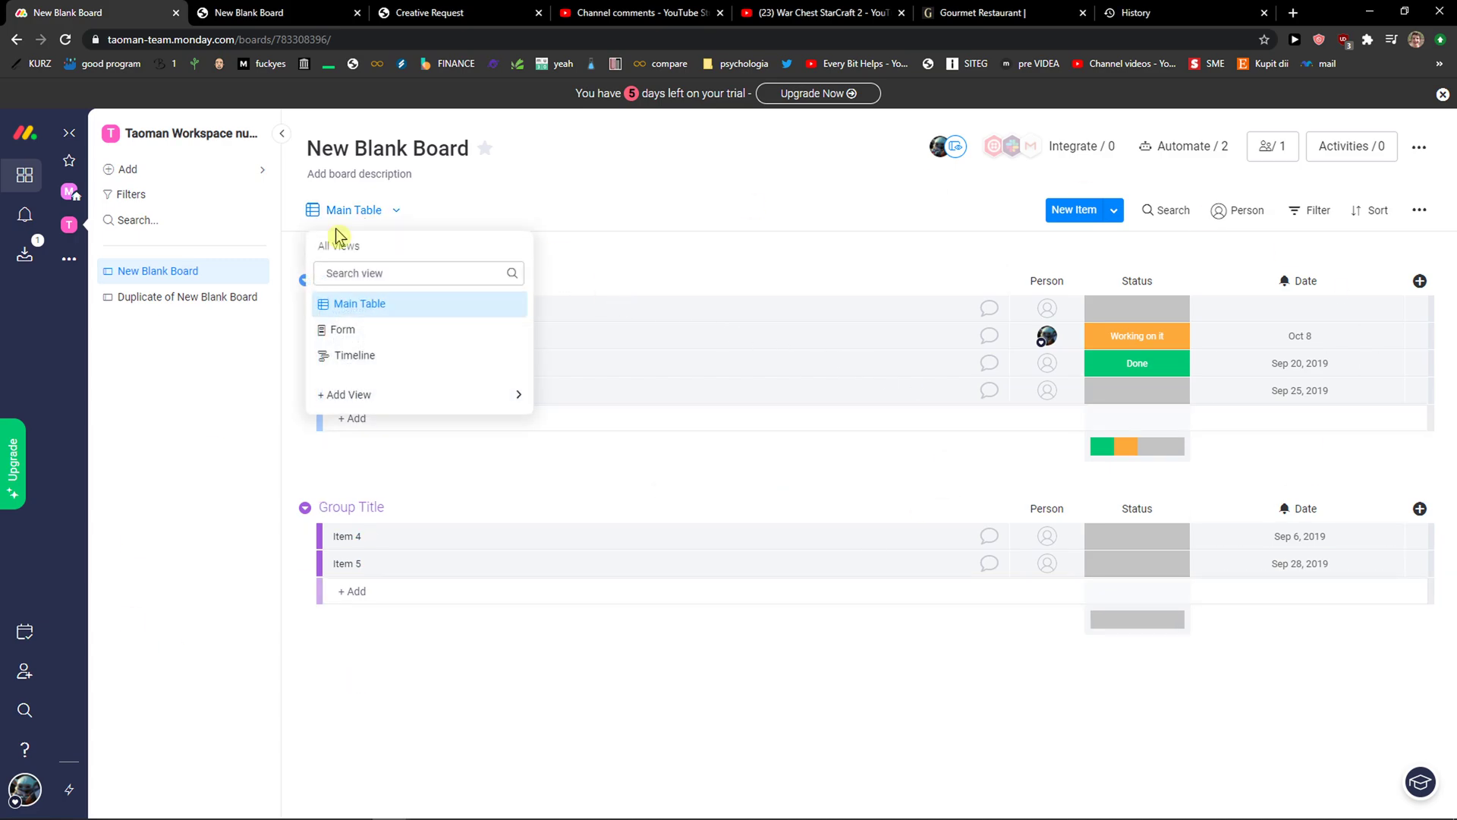
left_click(411, 339)
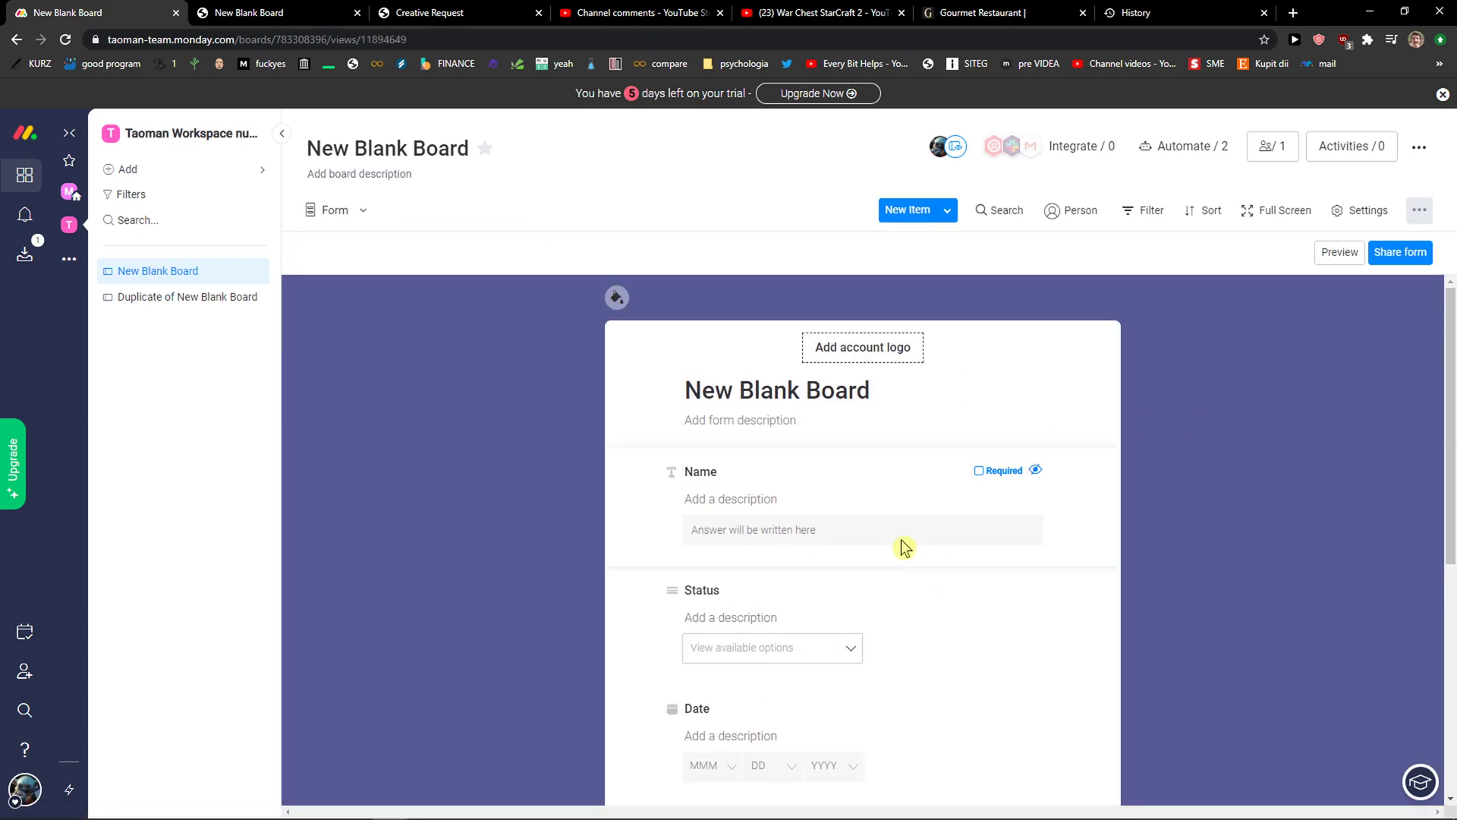
scroll(790, 614, "down", 1)
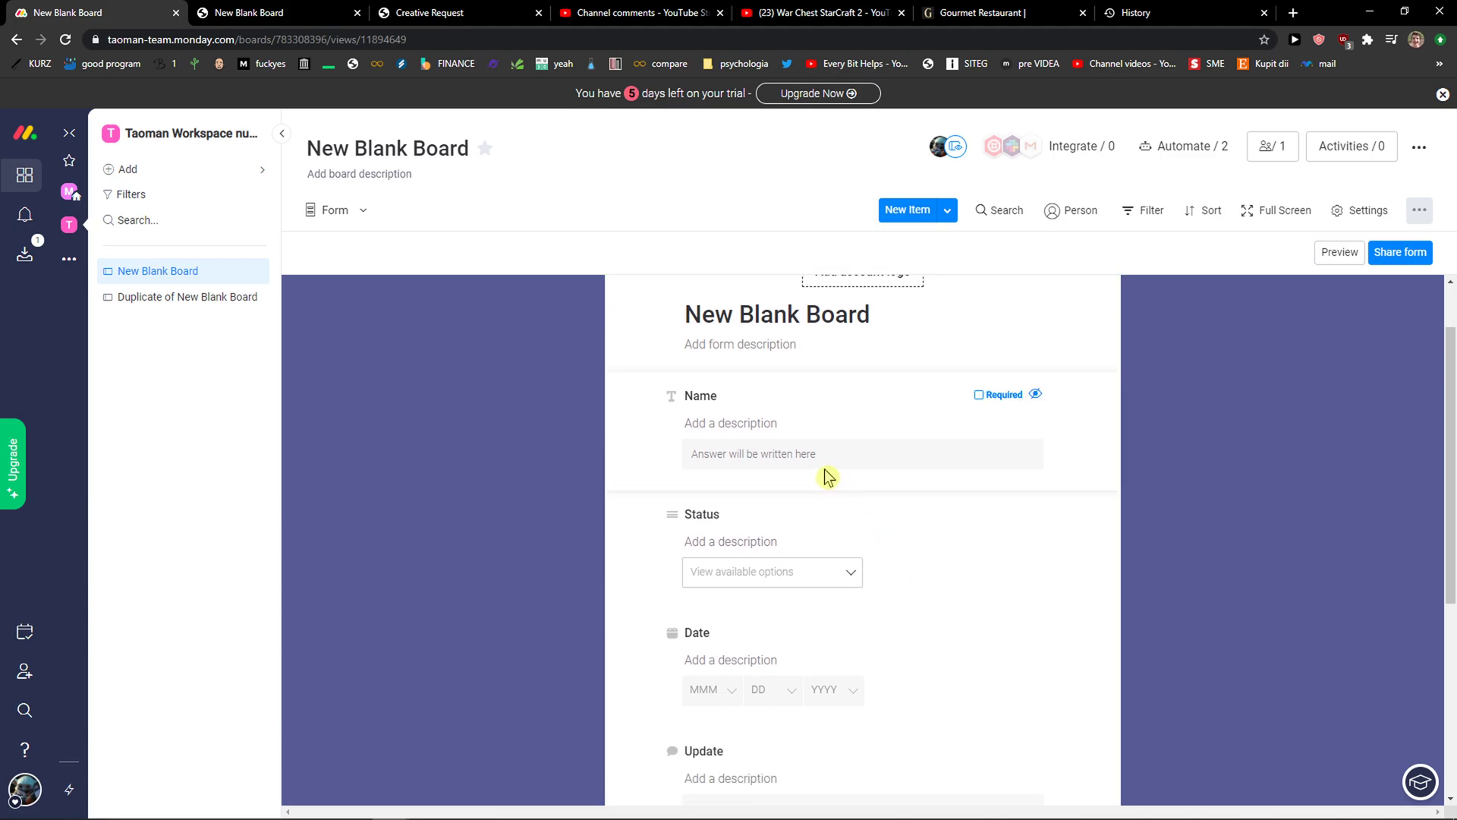
scroll(828, 477, "down", 2)
scroll(827, 476, "up", 3)
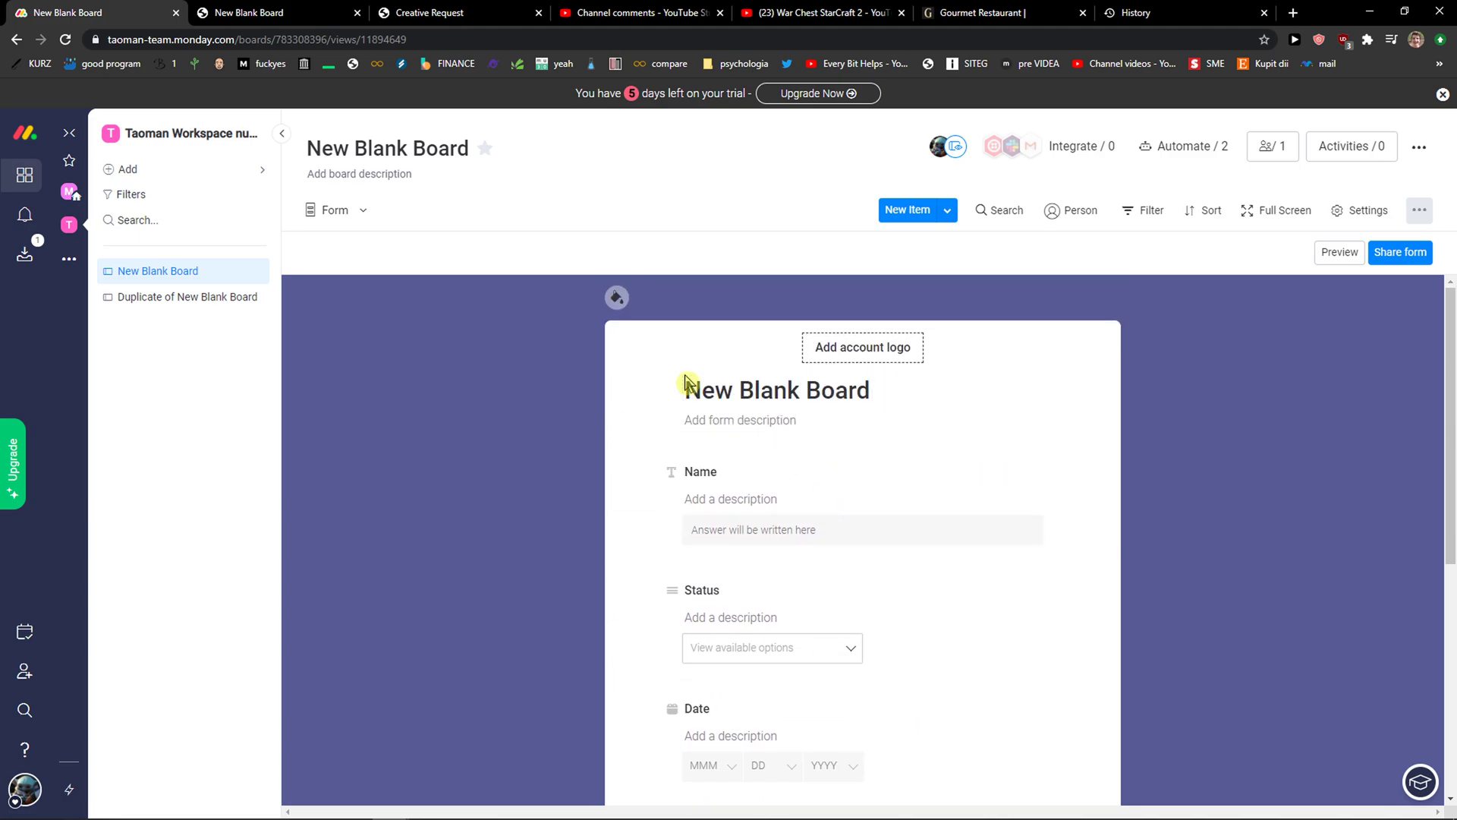
Step: Try green, orange, slate and a custom dark blue, then settle on a bright blue form background
left_click(629, 300)
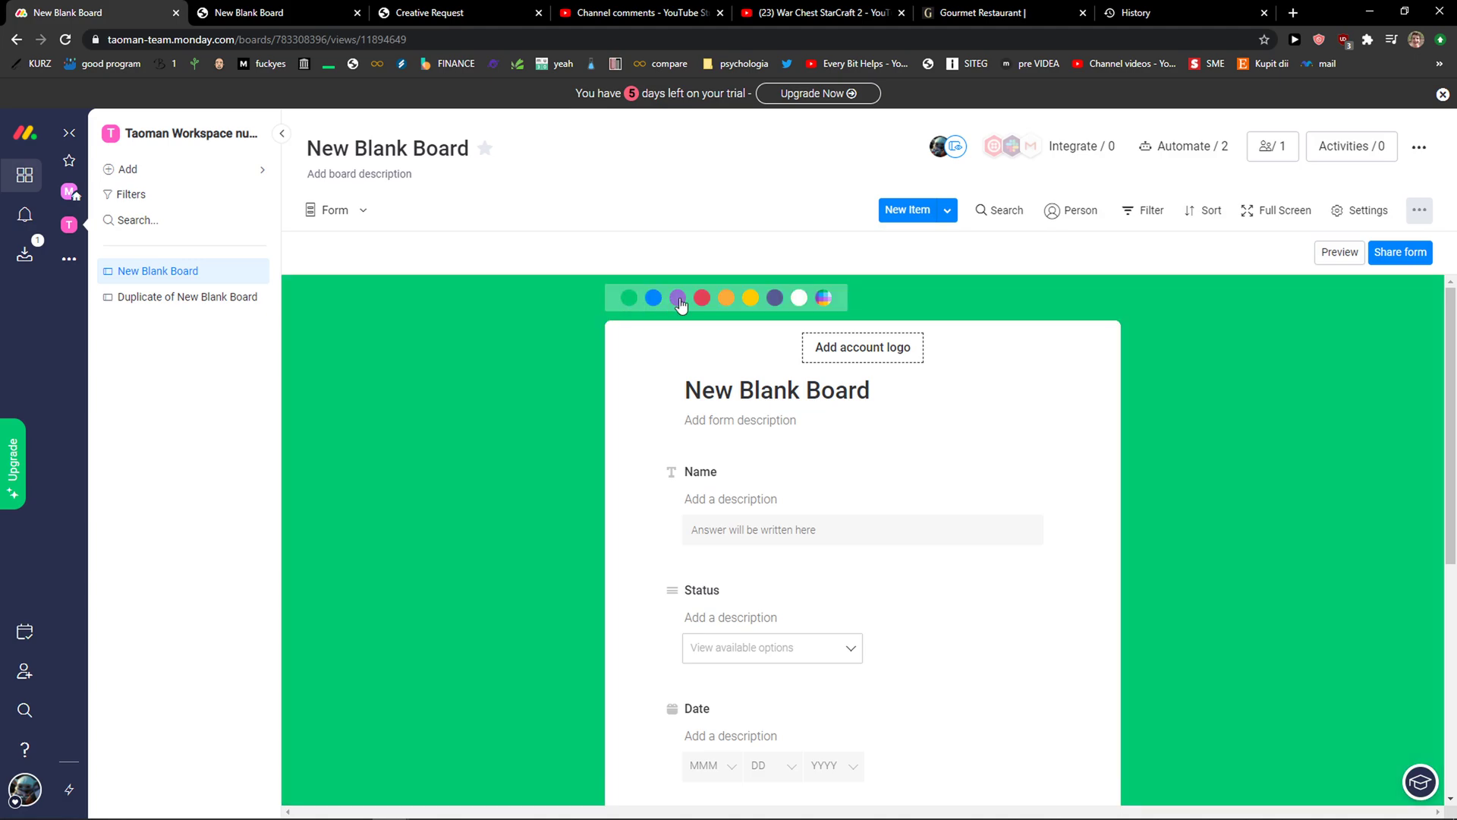
left_click(726, 302)
left_click(775, 298)
left_click(823, 297)
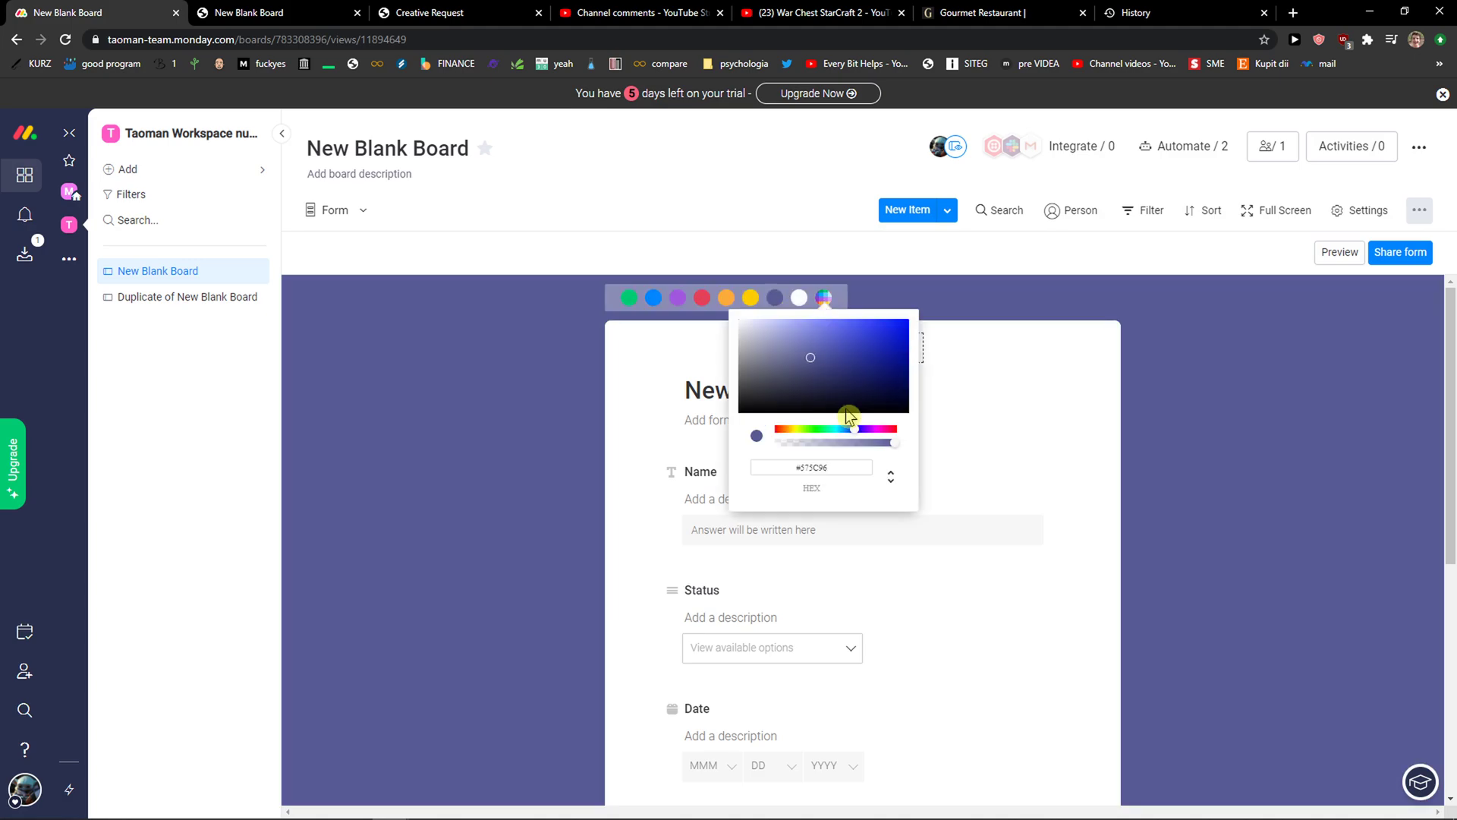
left_click_drag(850, 413, 888, 365)
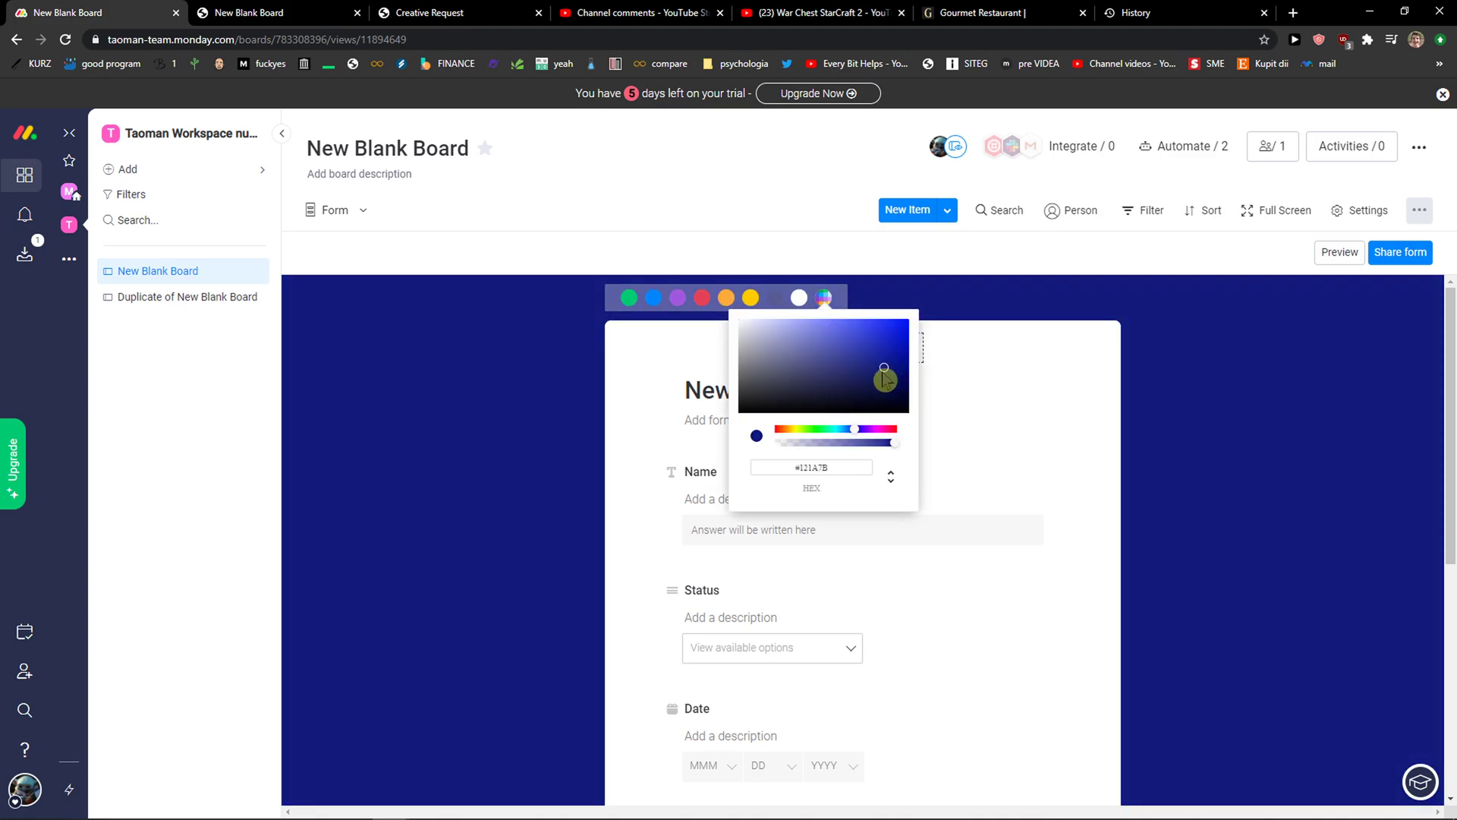
left_click(654, 297)
scroll(910, 467, "down", 1)
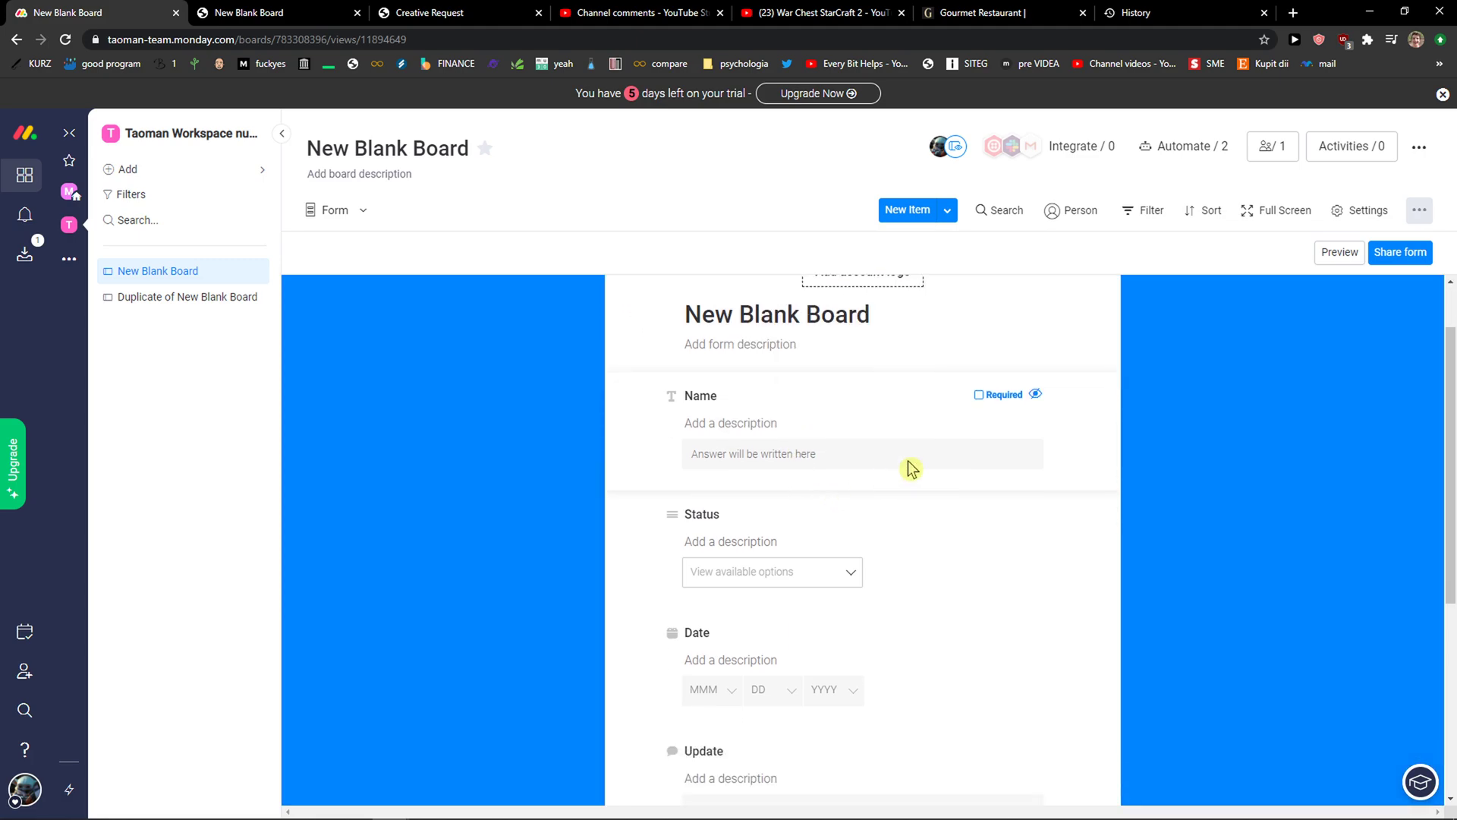
scroll(911, 467, "up", 2)
left_click(881, 389)
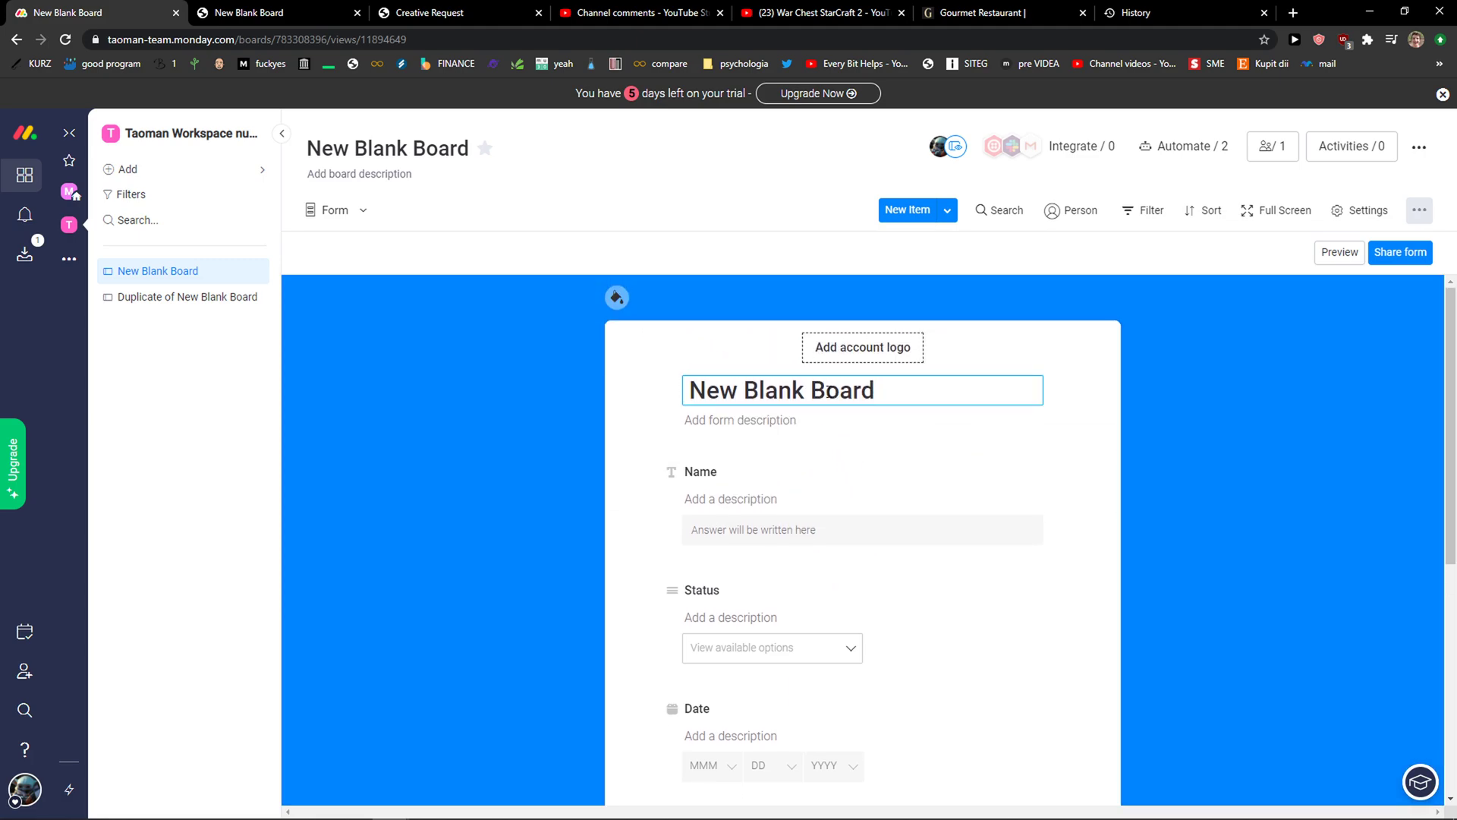
Step: Replace the form title with 'Questions for Life', adding then removing the account logo
left_click(1442, 95)
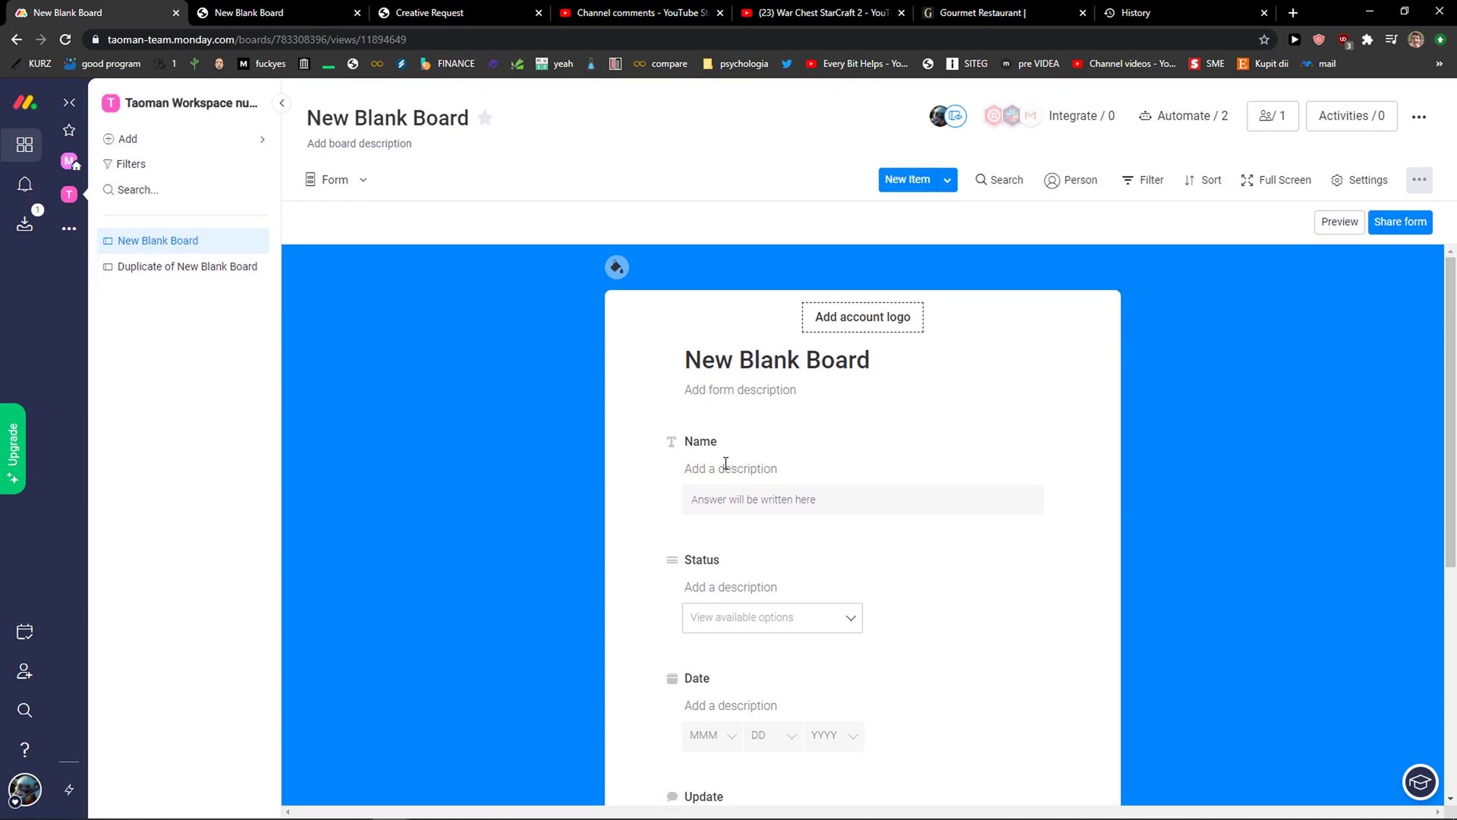
key("ctrl+a")
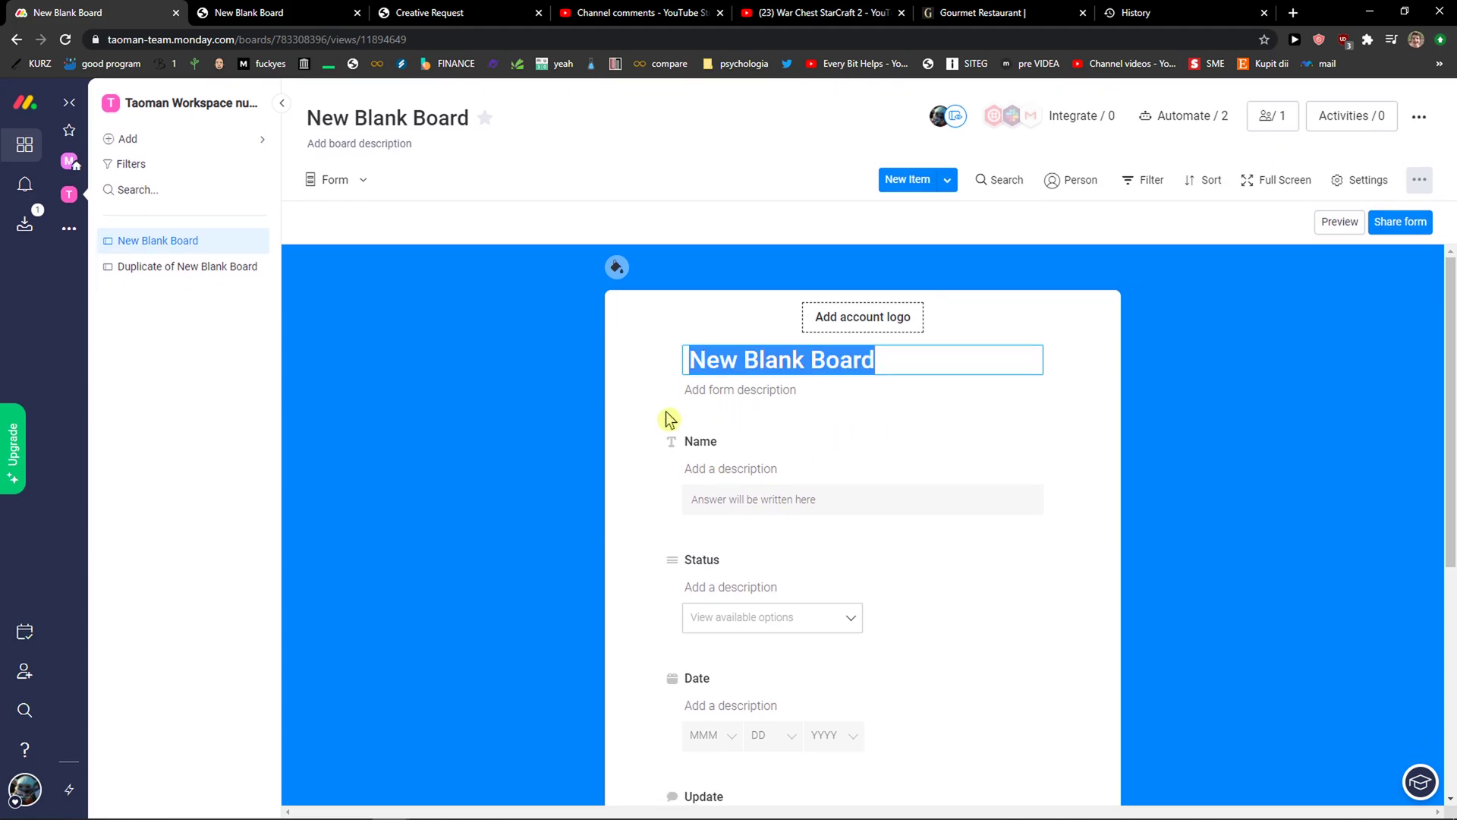
type("T")
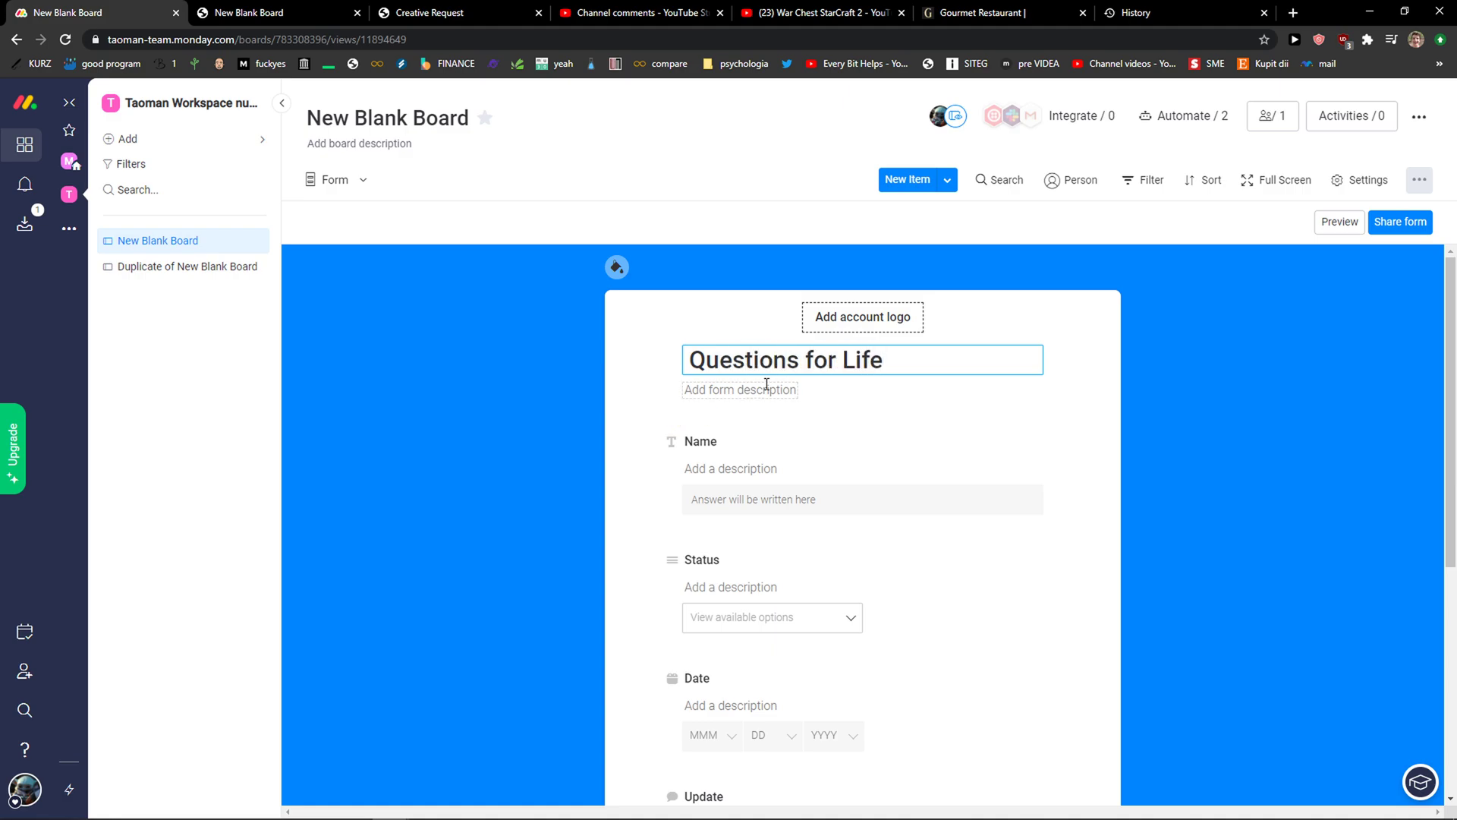
left_click(845, 318)
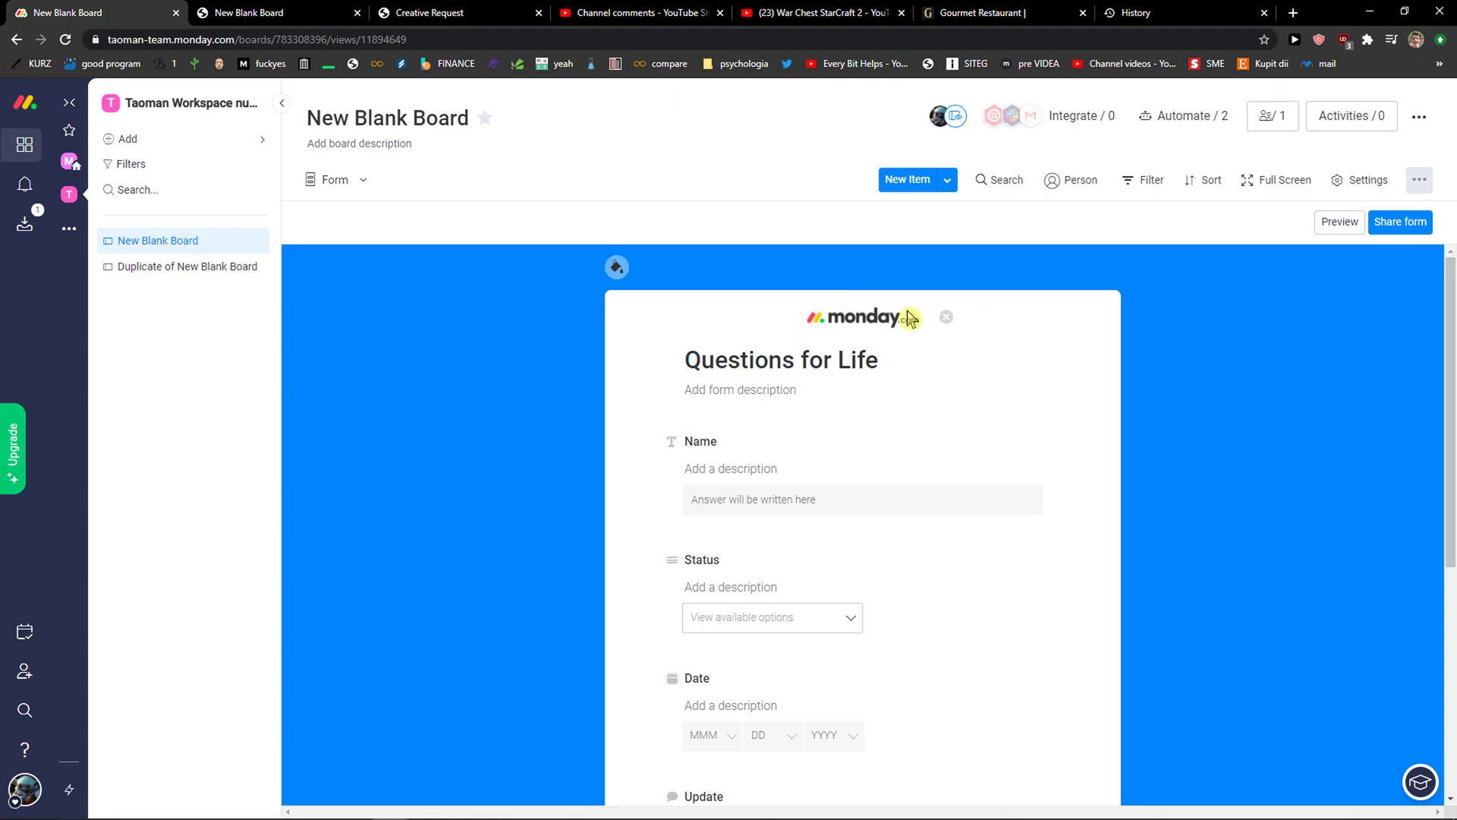
left_click(947, 318)
scroll(598, 454, "down", 1)
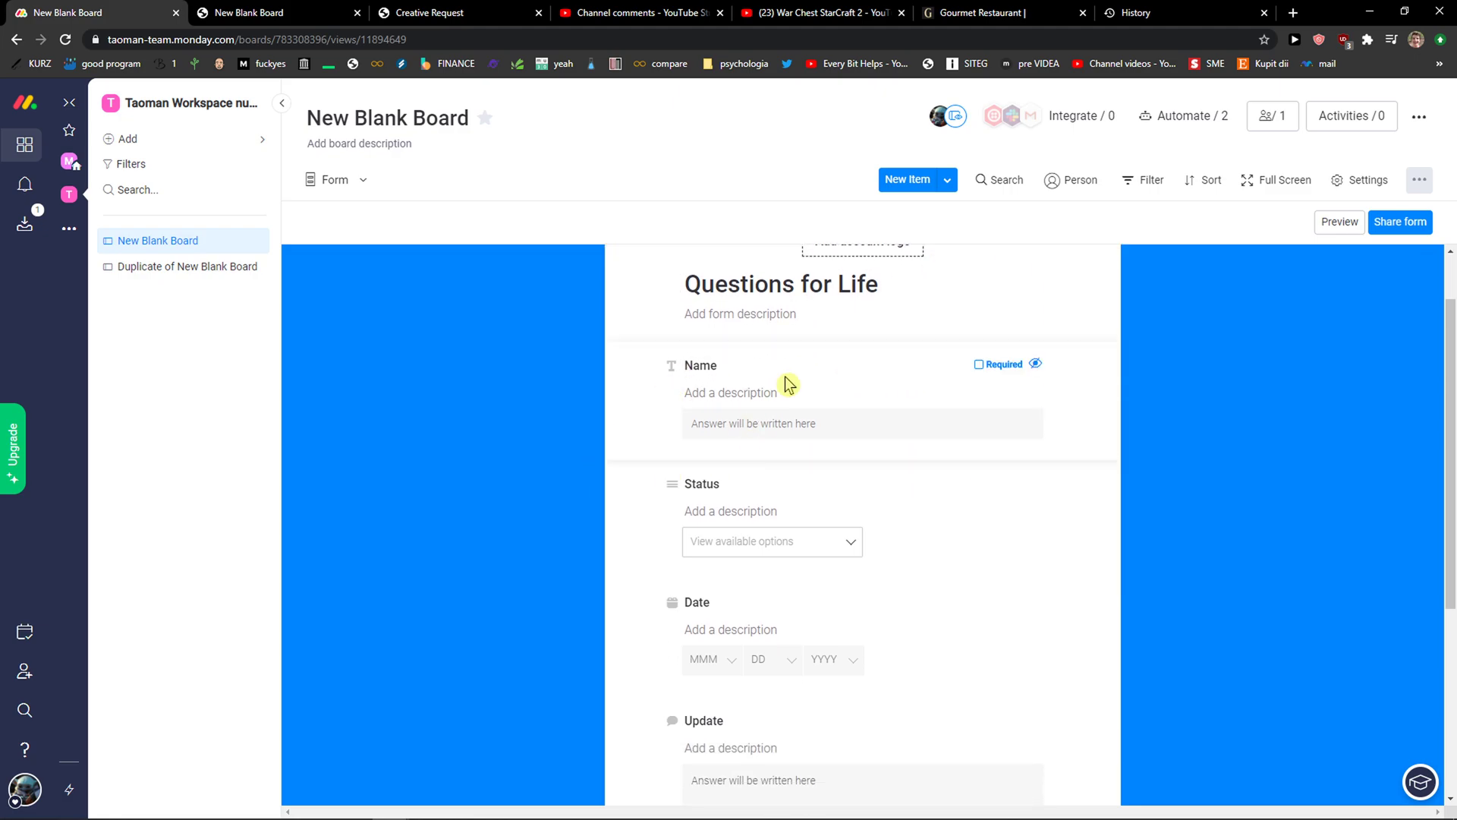
Step: Review the Name question title and the Status answer options, leaving both unchanged
left_click(697, 369)
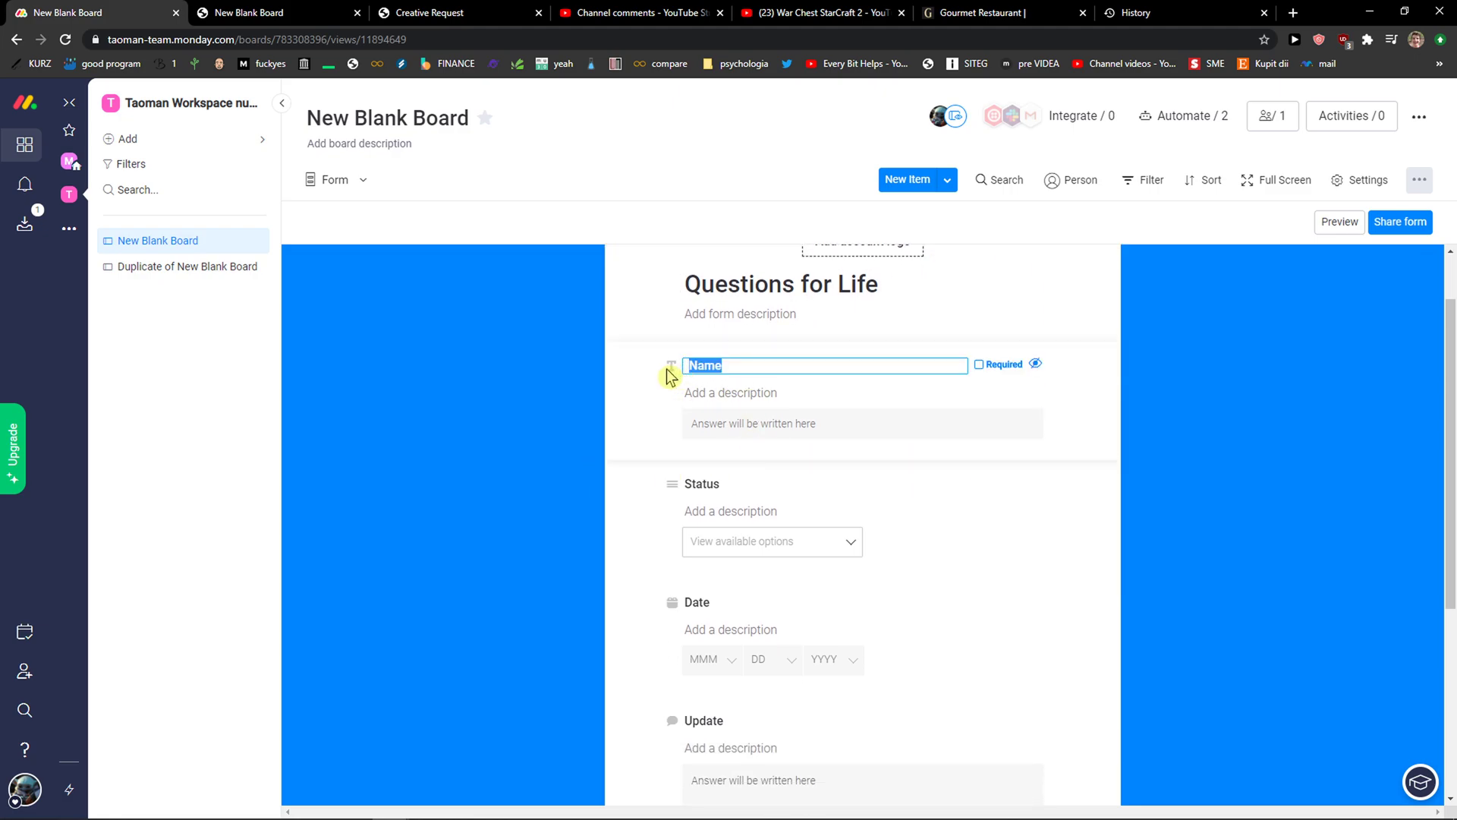
left_click(714, 430)
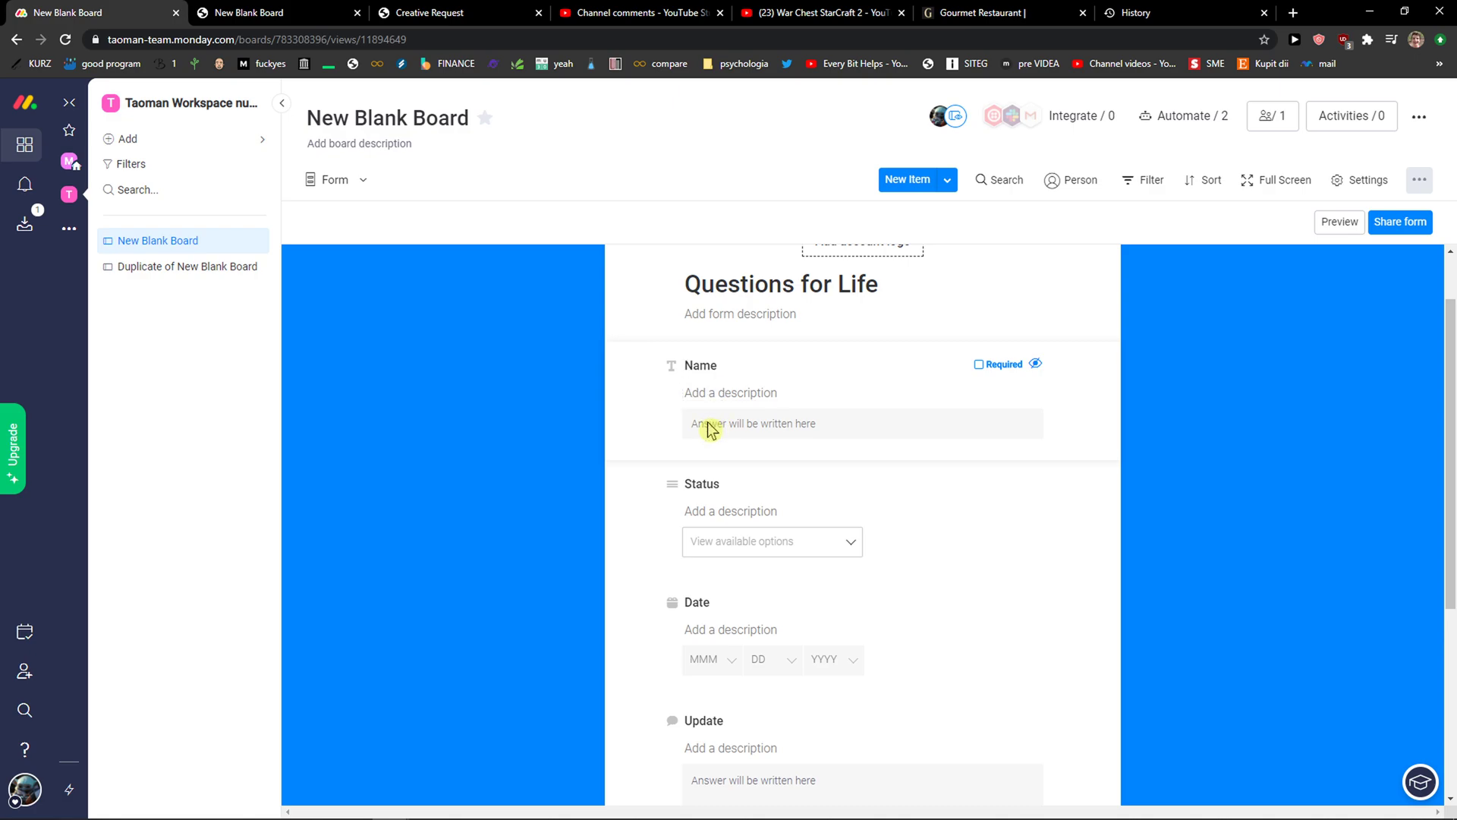
left_click(715, 552)
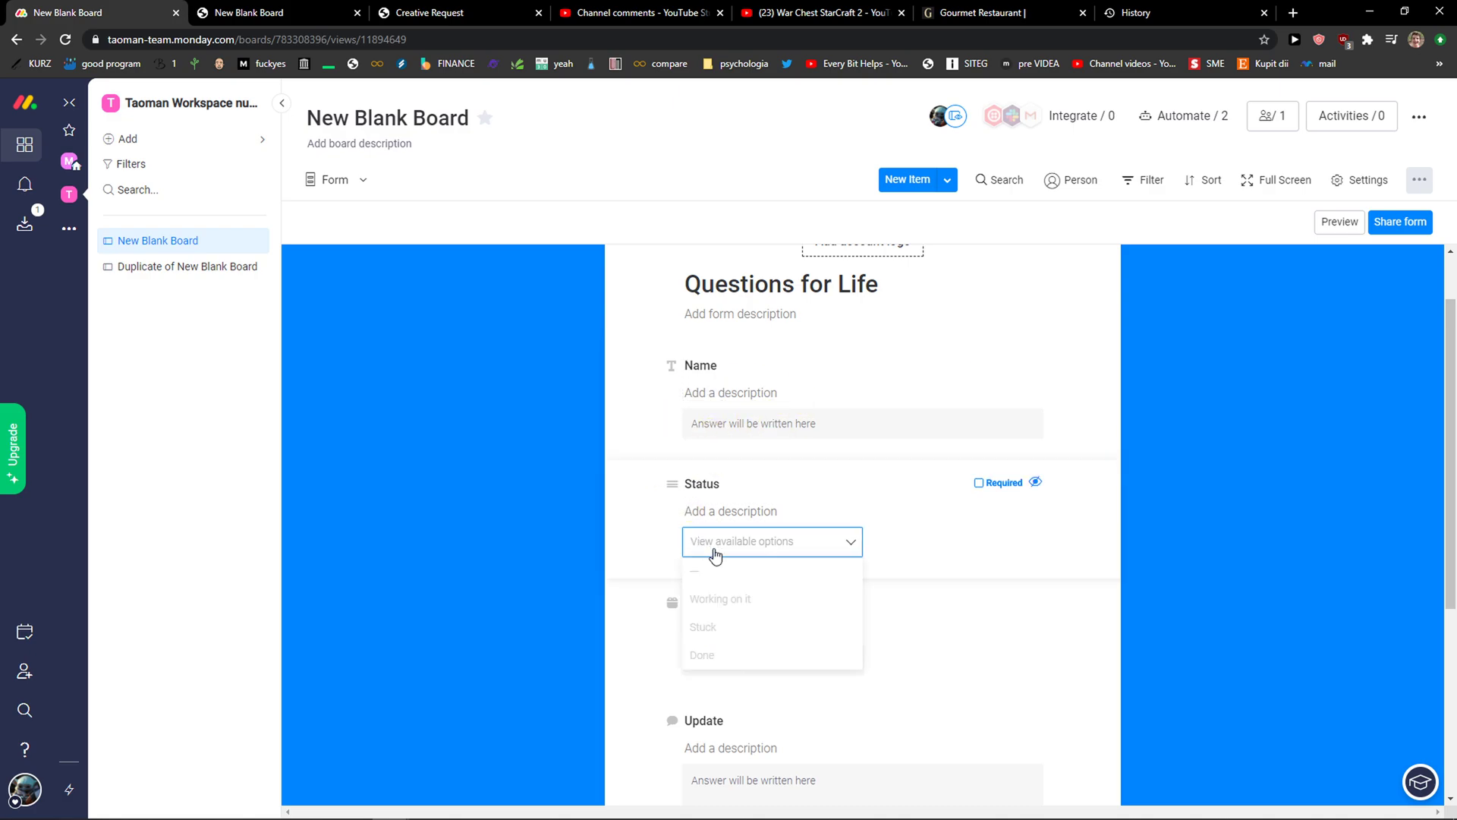
left_click(676, 492)
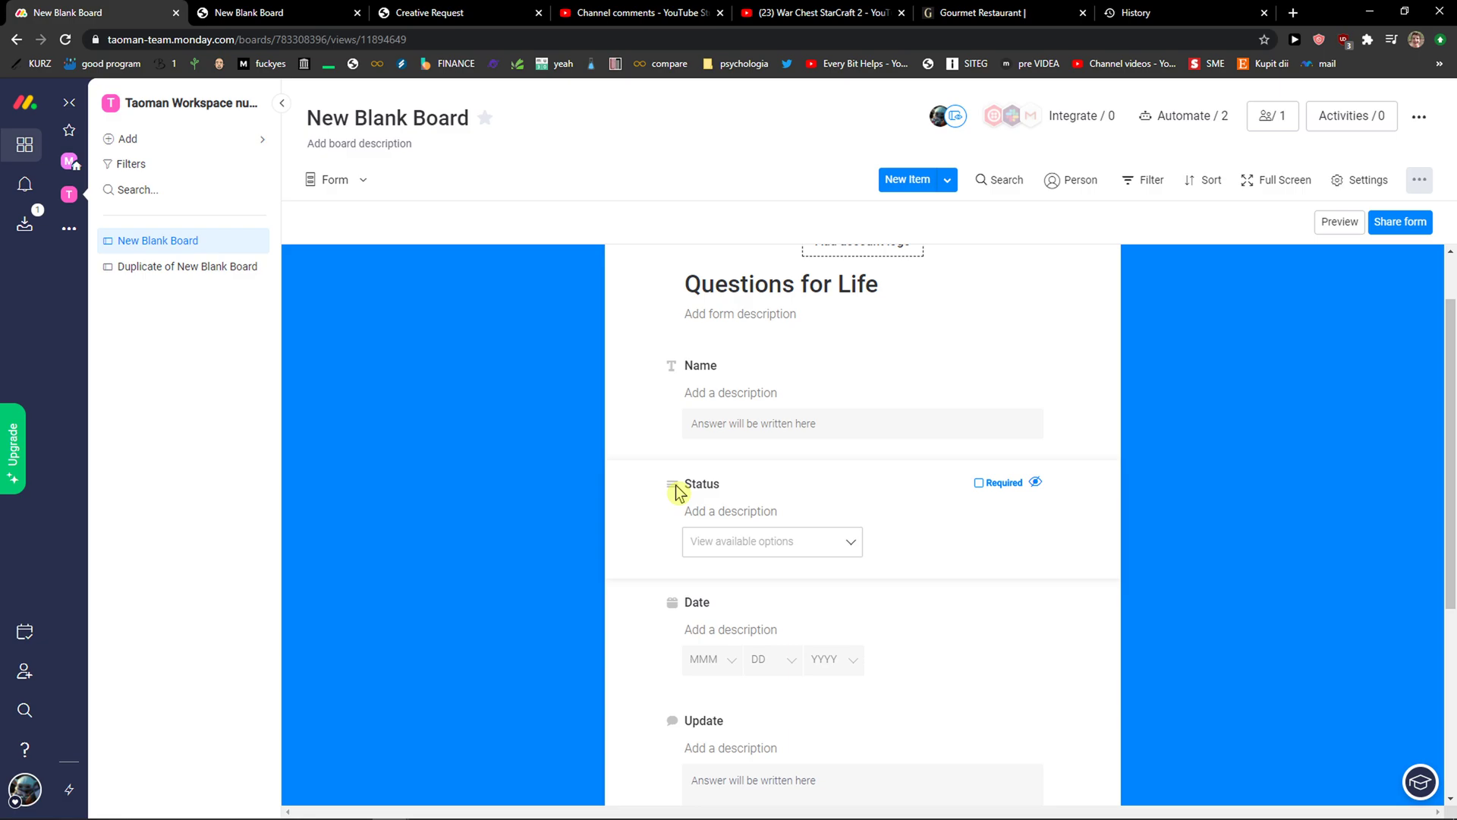
scroll(889, 406, "down", 2)
scroll(1024, 407, "up", 1)
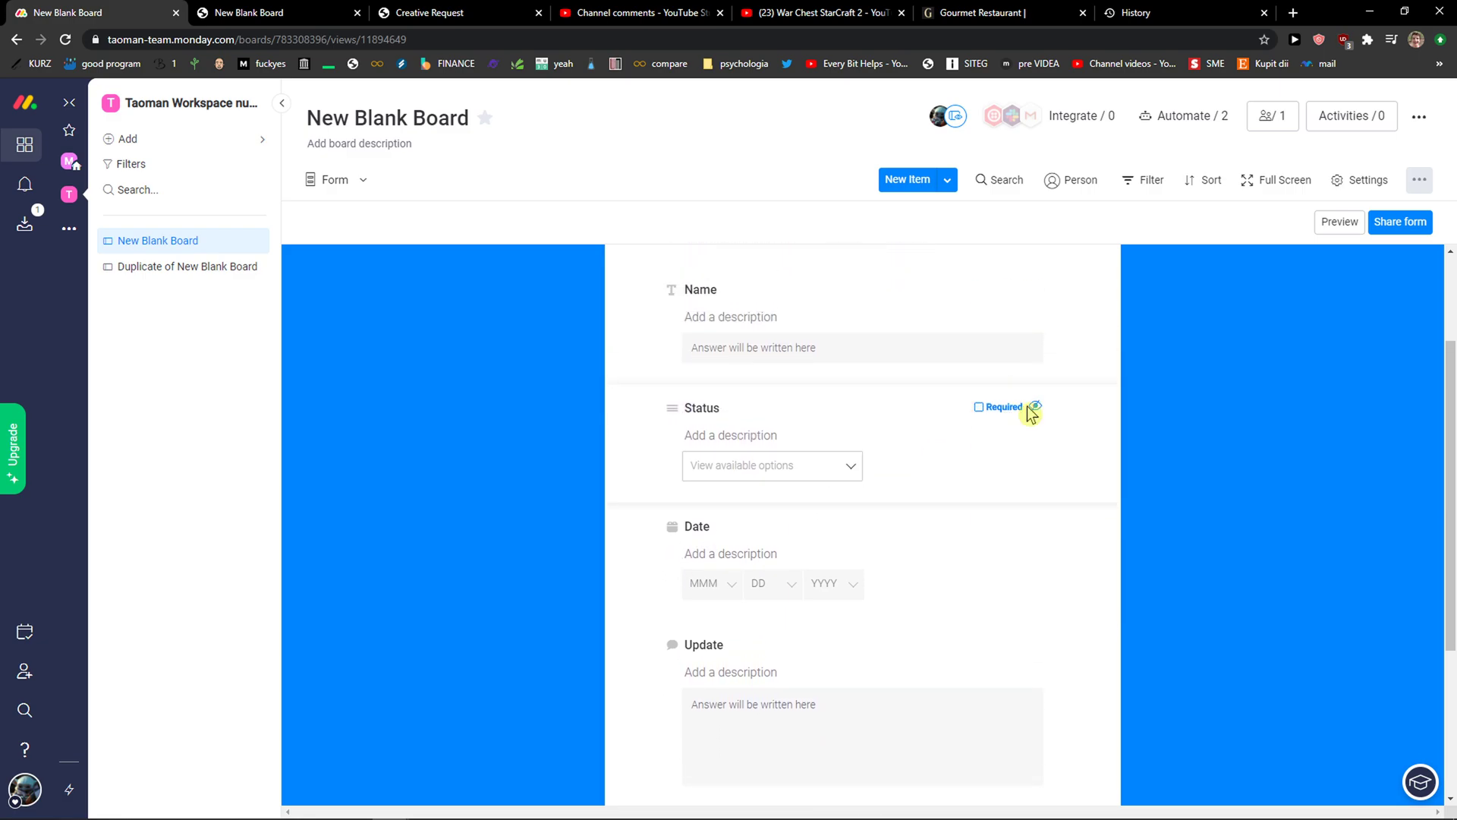
Step: Hide the Status question so the form lists only Name, Date and Update
left_click(1035, 408)
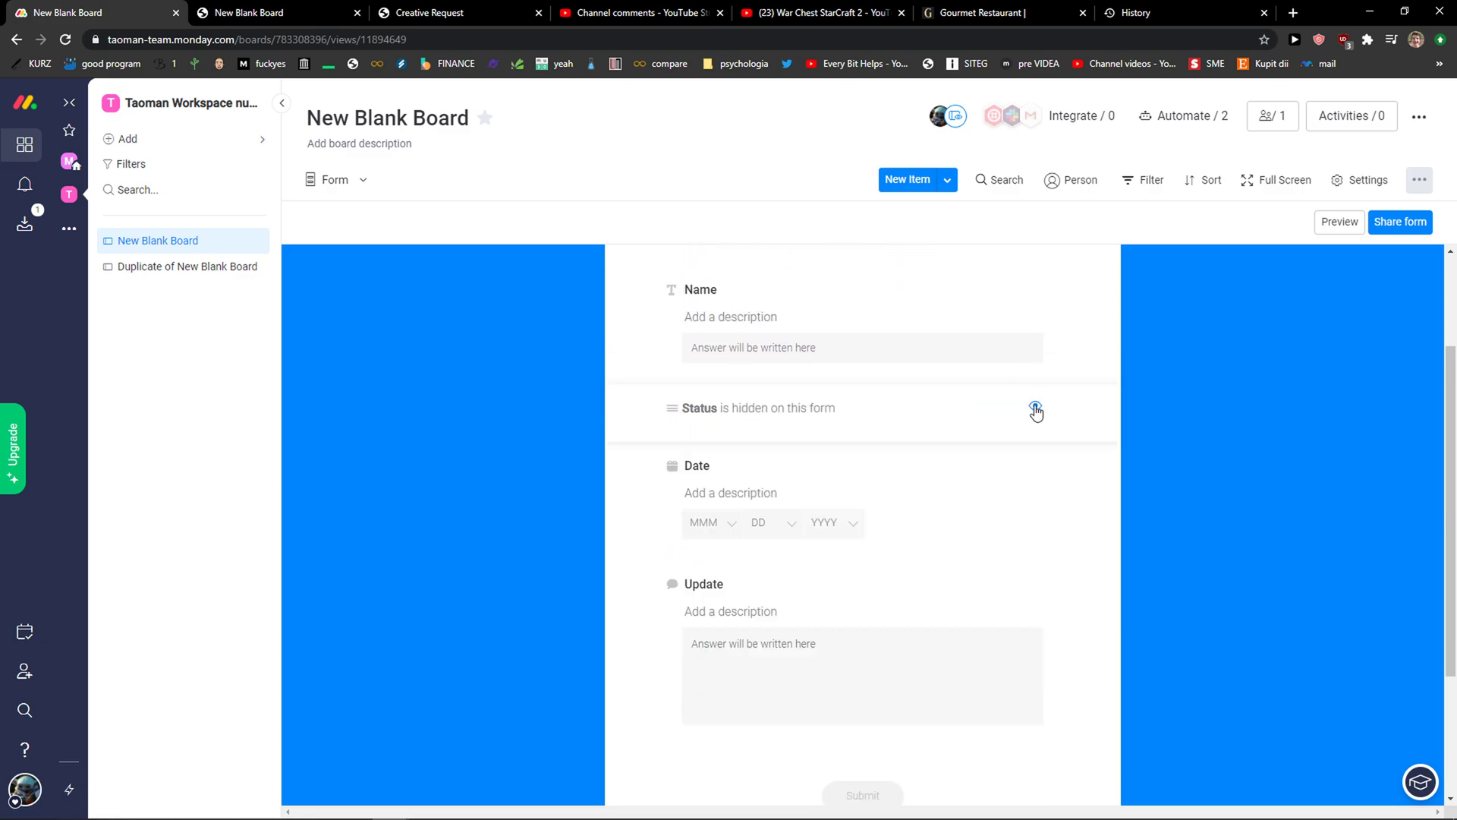
left_click(689, 494)
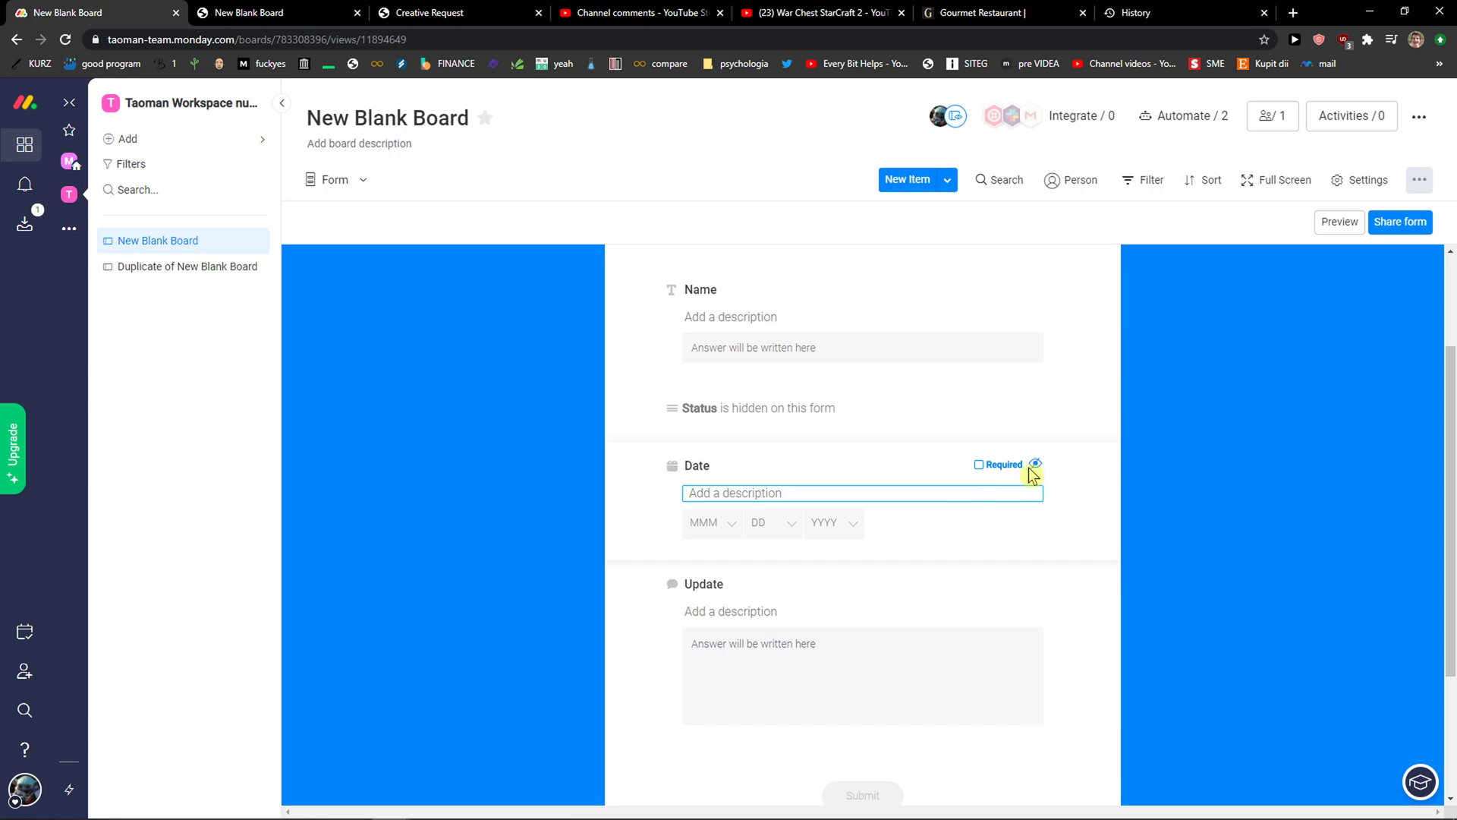
scroll(784, 504, "down", 3)
scroll(965, 570, "up", 1)
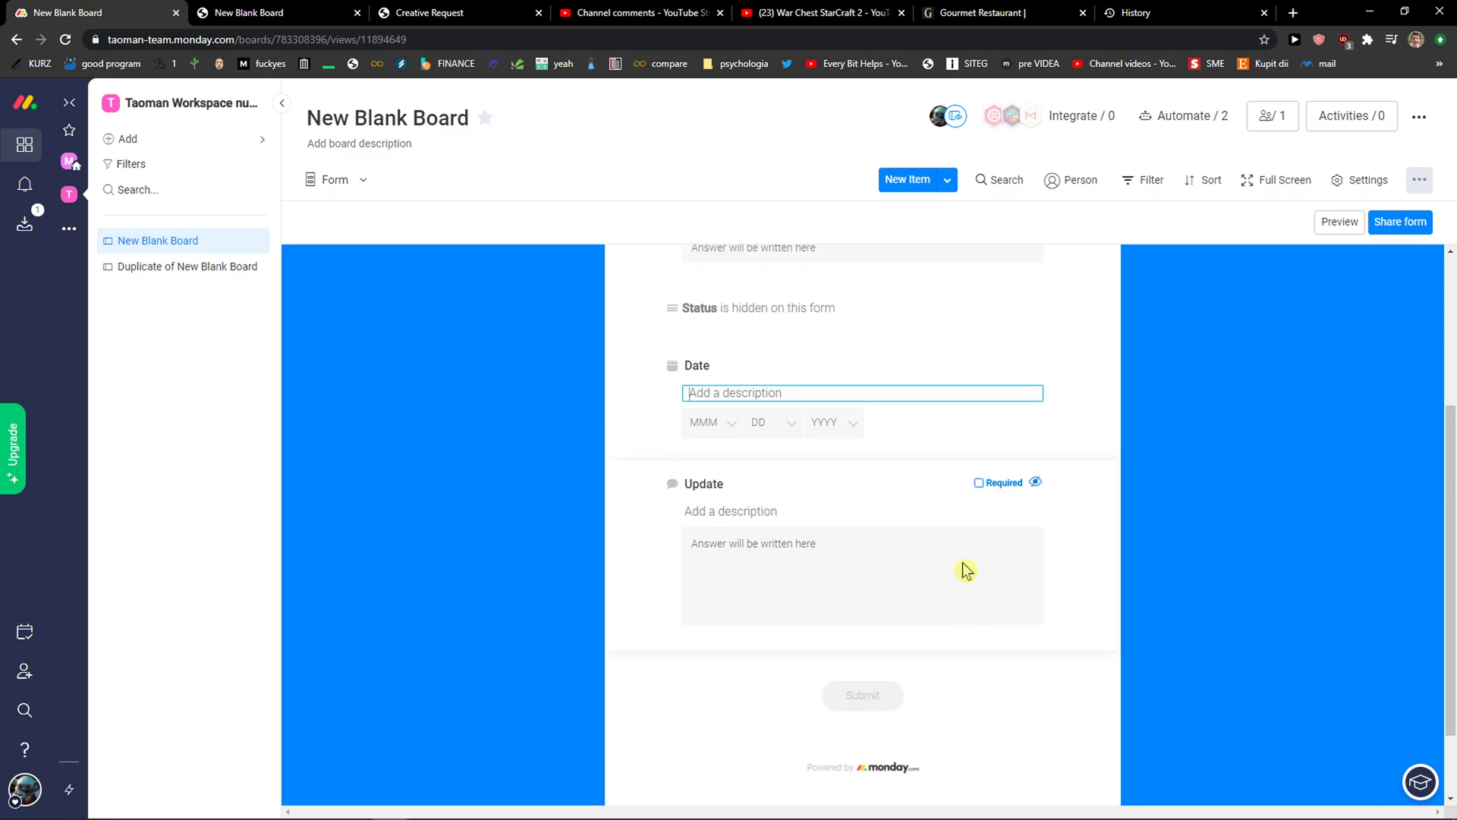
scroll(966, 571, "up", 4)
Step: Preview the Questions for Life form in a new tab, then go back to the board's editor tab
left_click(1336, 224)
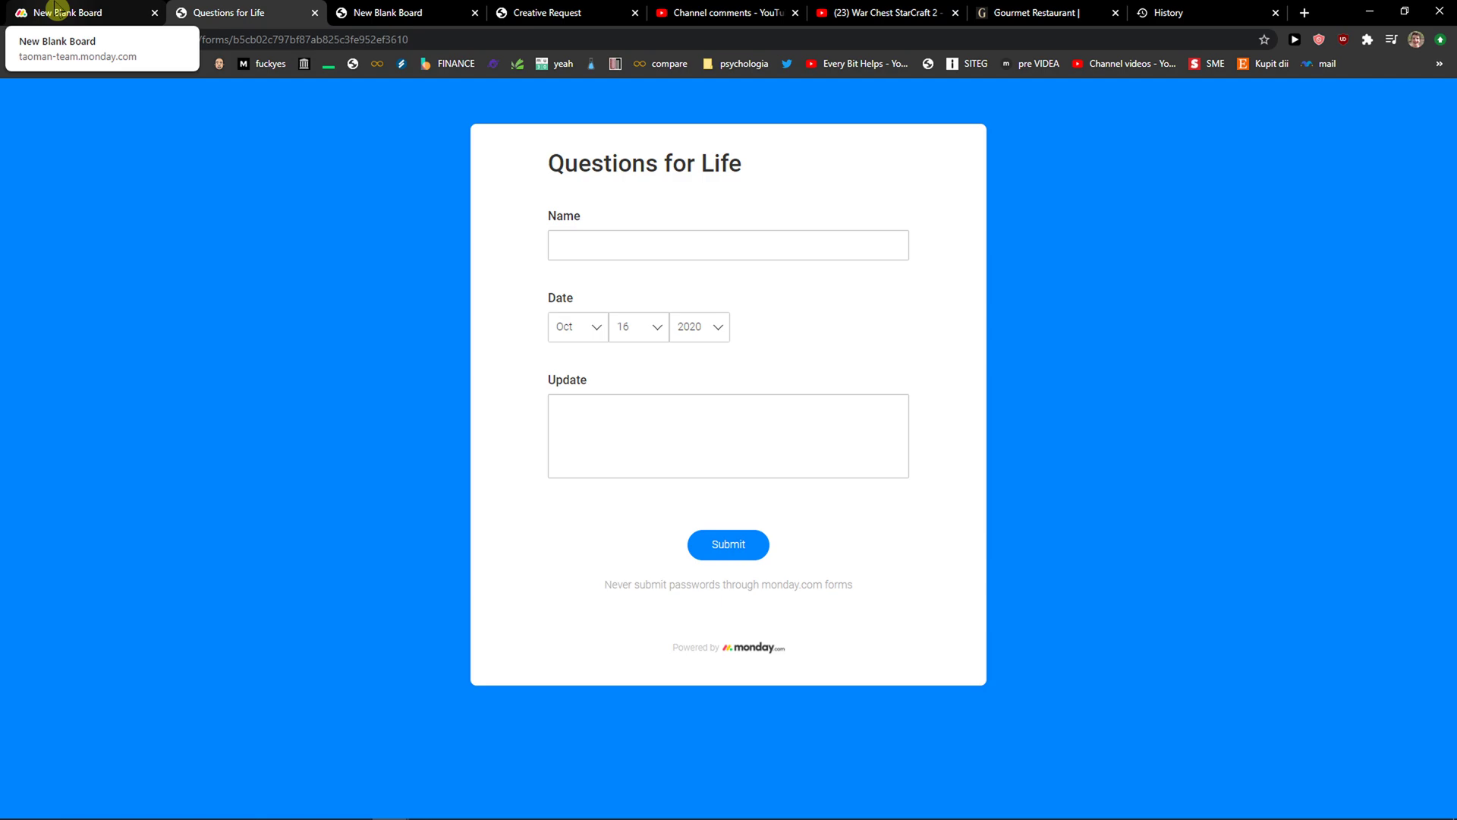
left_click(57, 8)
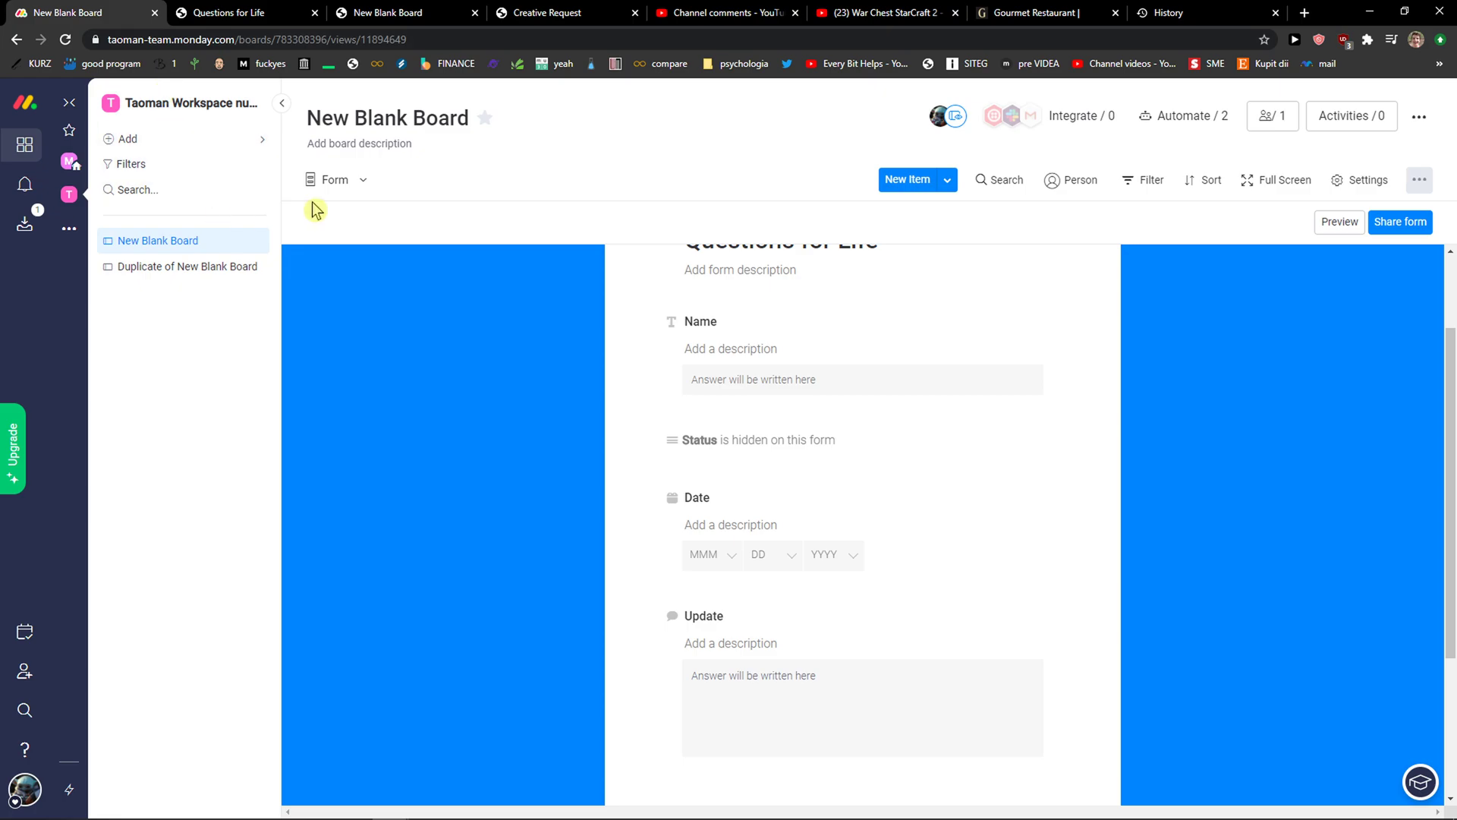
Step: Switch the board back to Main Table and add a new Text column
left_click(331, 182)
left_click(366, 273)
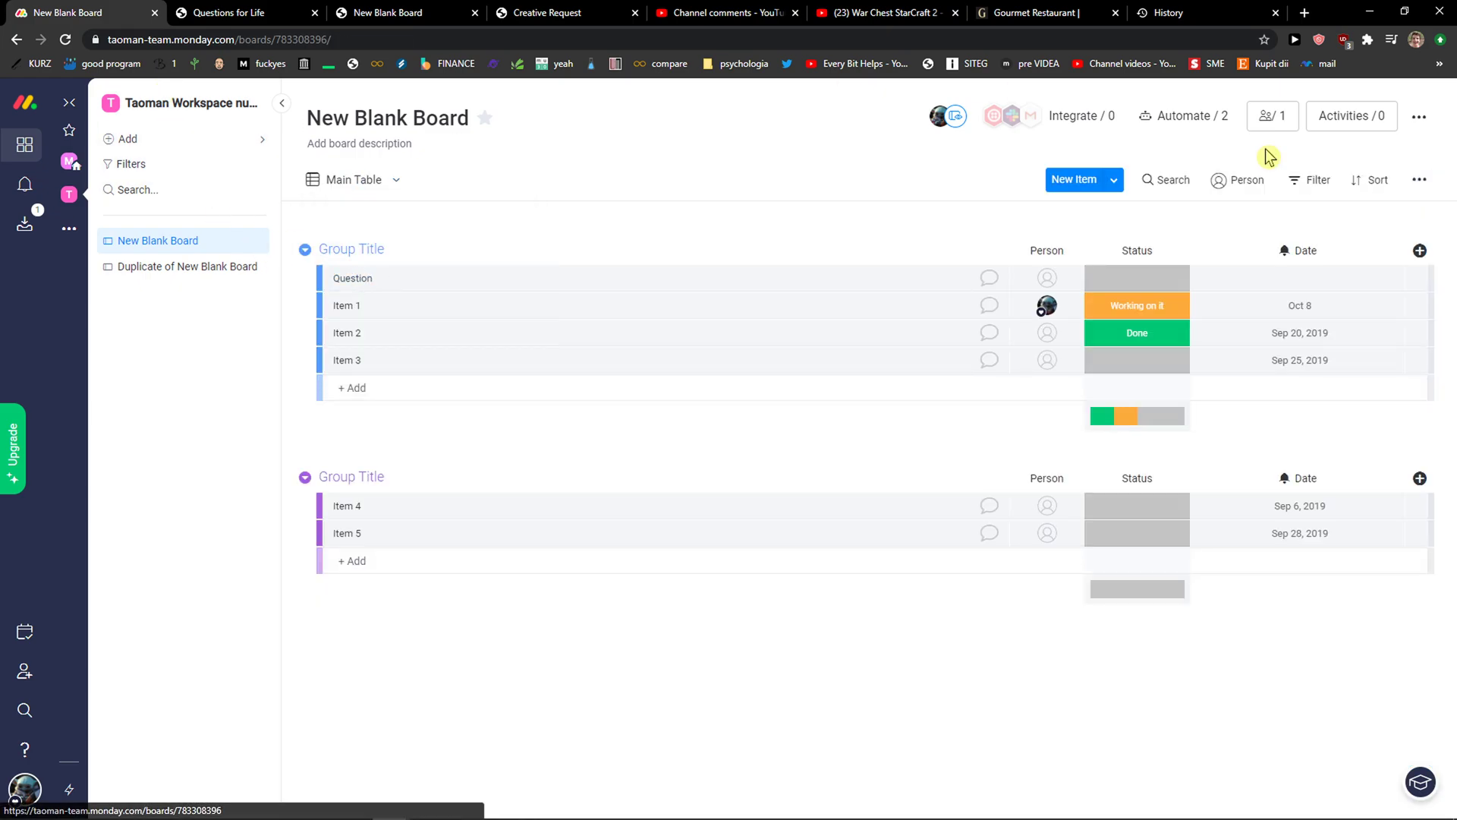
left_click(1419, 253)
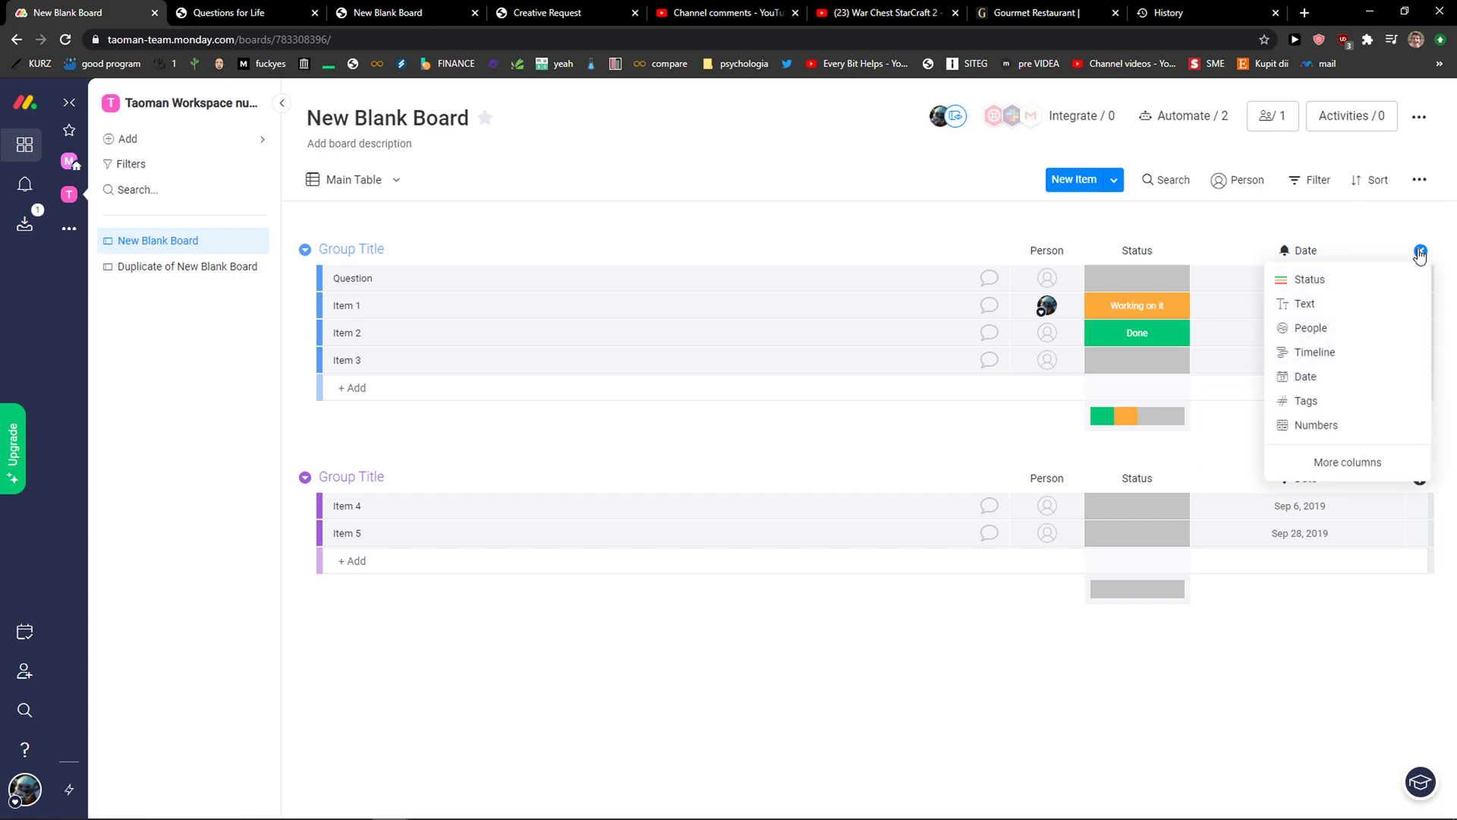
left_click(1324, 310)
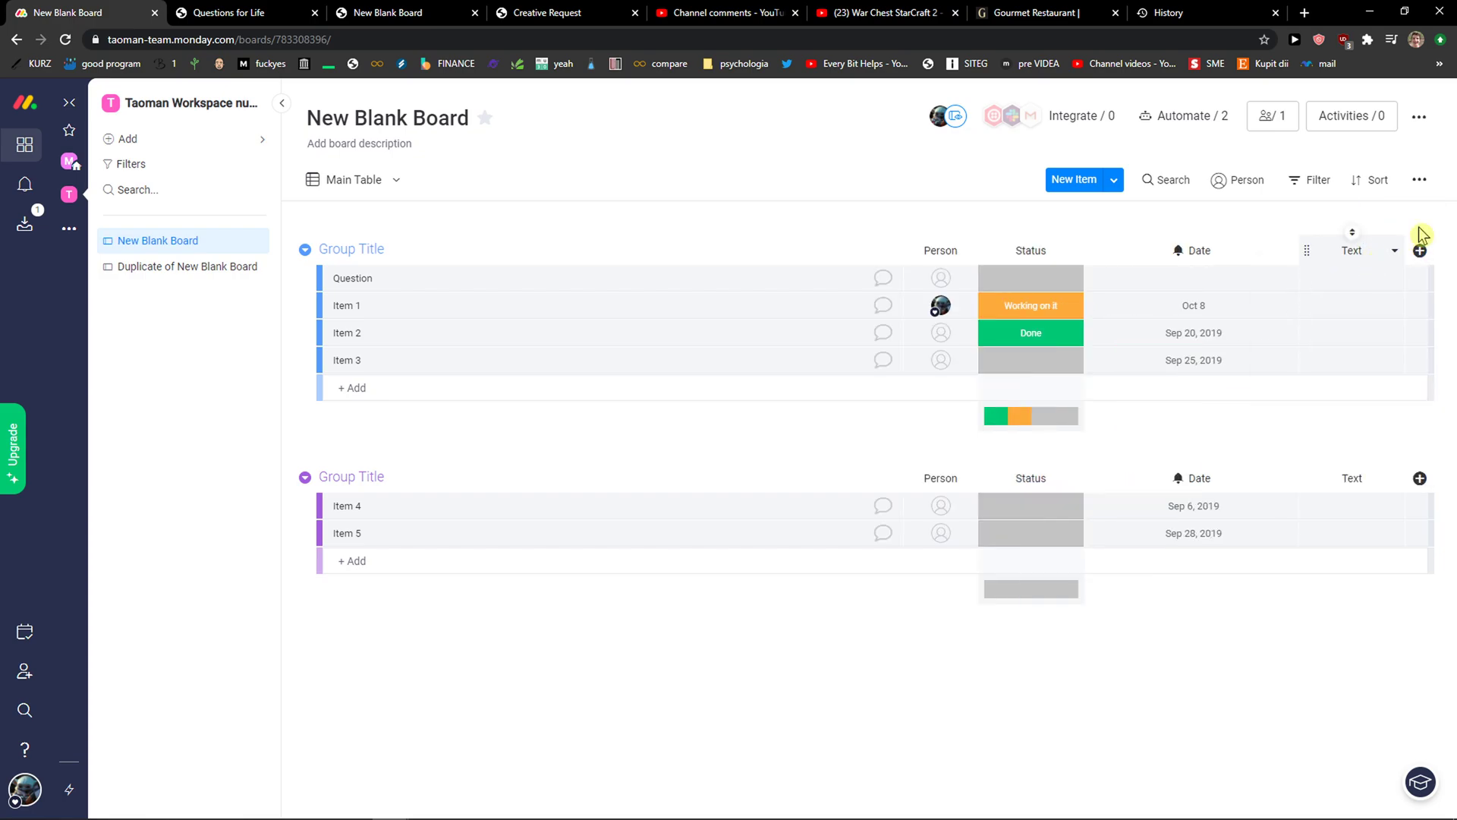
Step: Rename the new Text column to 'Your day'
left_click(1396, 253)
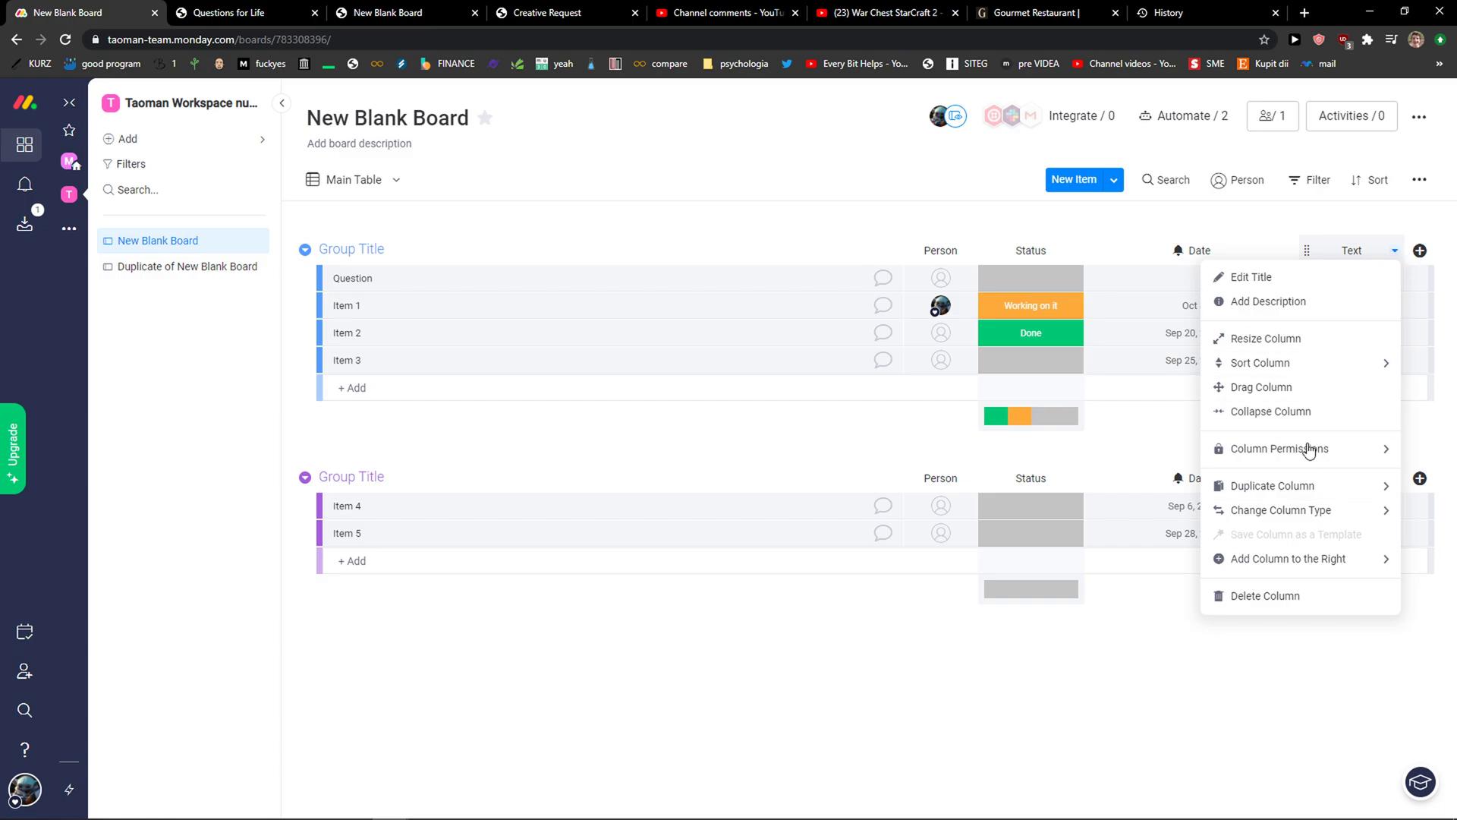
left_click(1382, 250)
left_click(1356, 254)
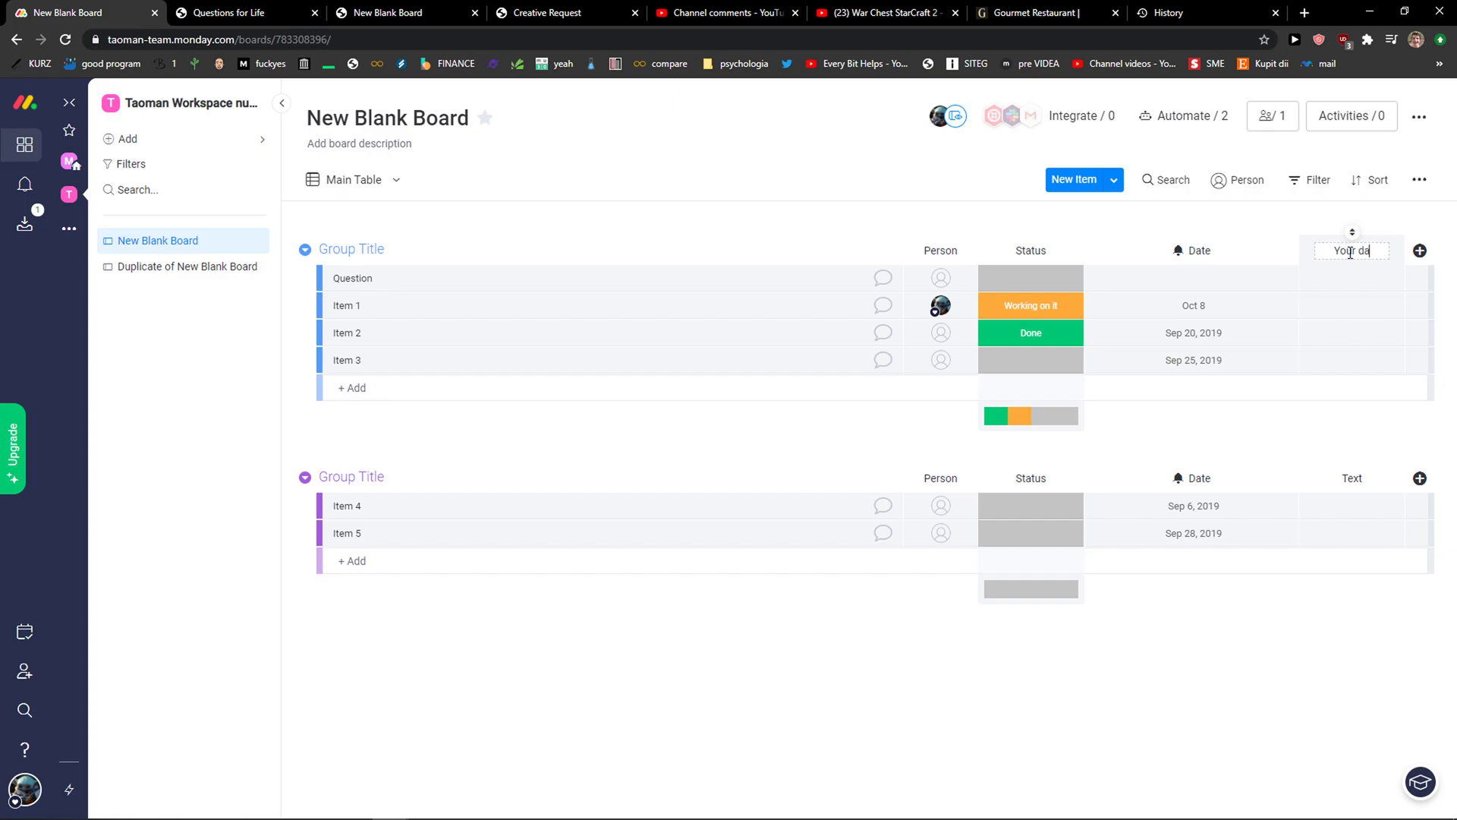
key("Return")
left_click(396, 182)
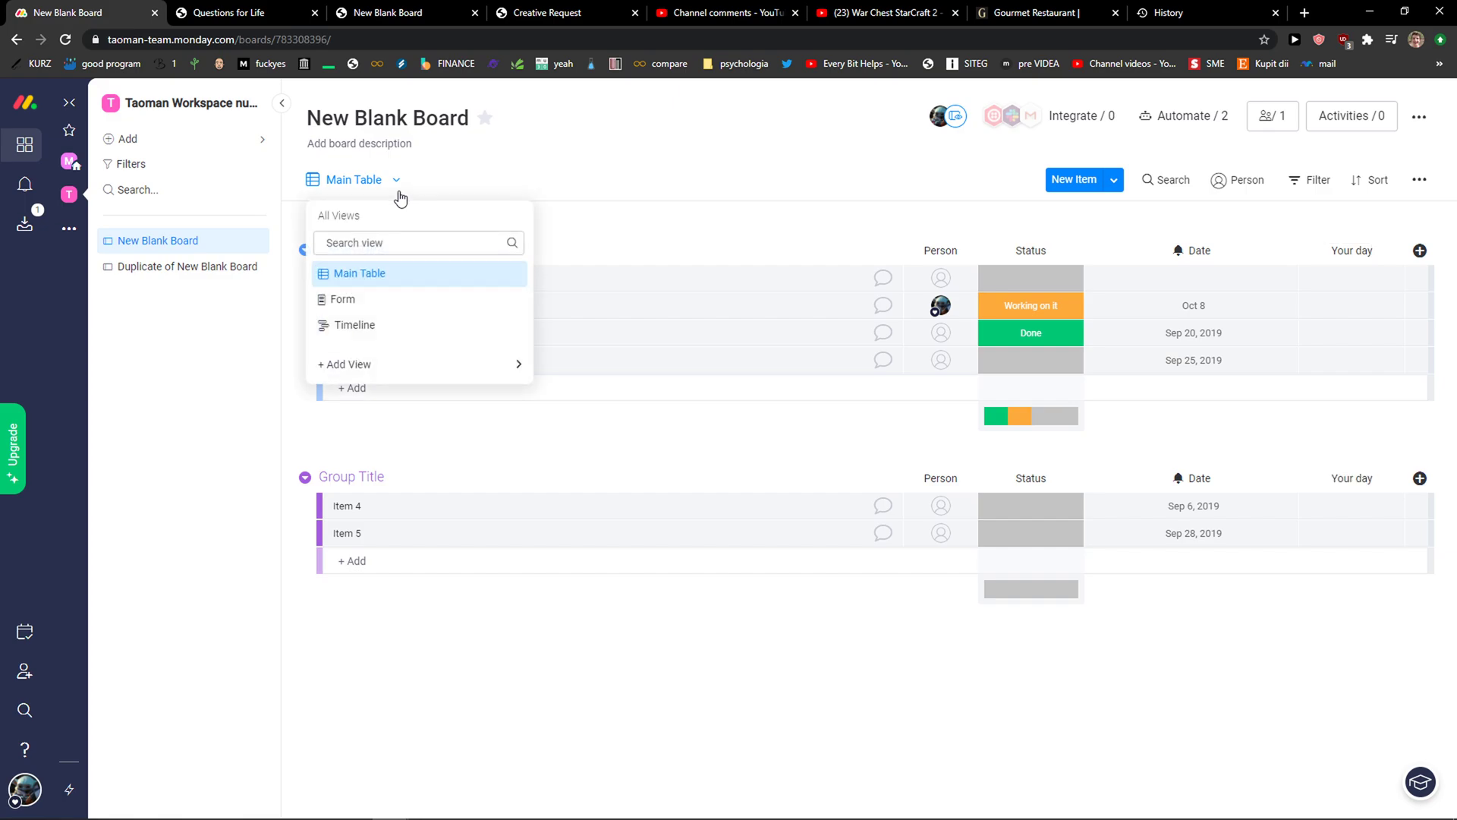
Step: In Form view, unhide the Your day question so it appears on the form
left_click(420, 299)
scroll(693, 641, "down", 2)
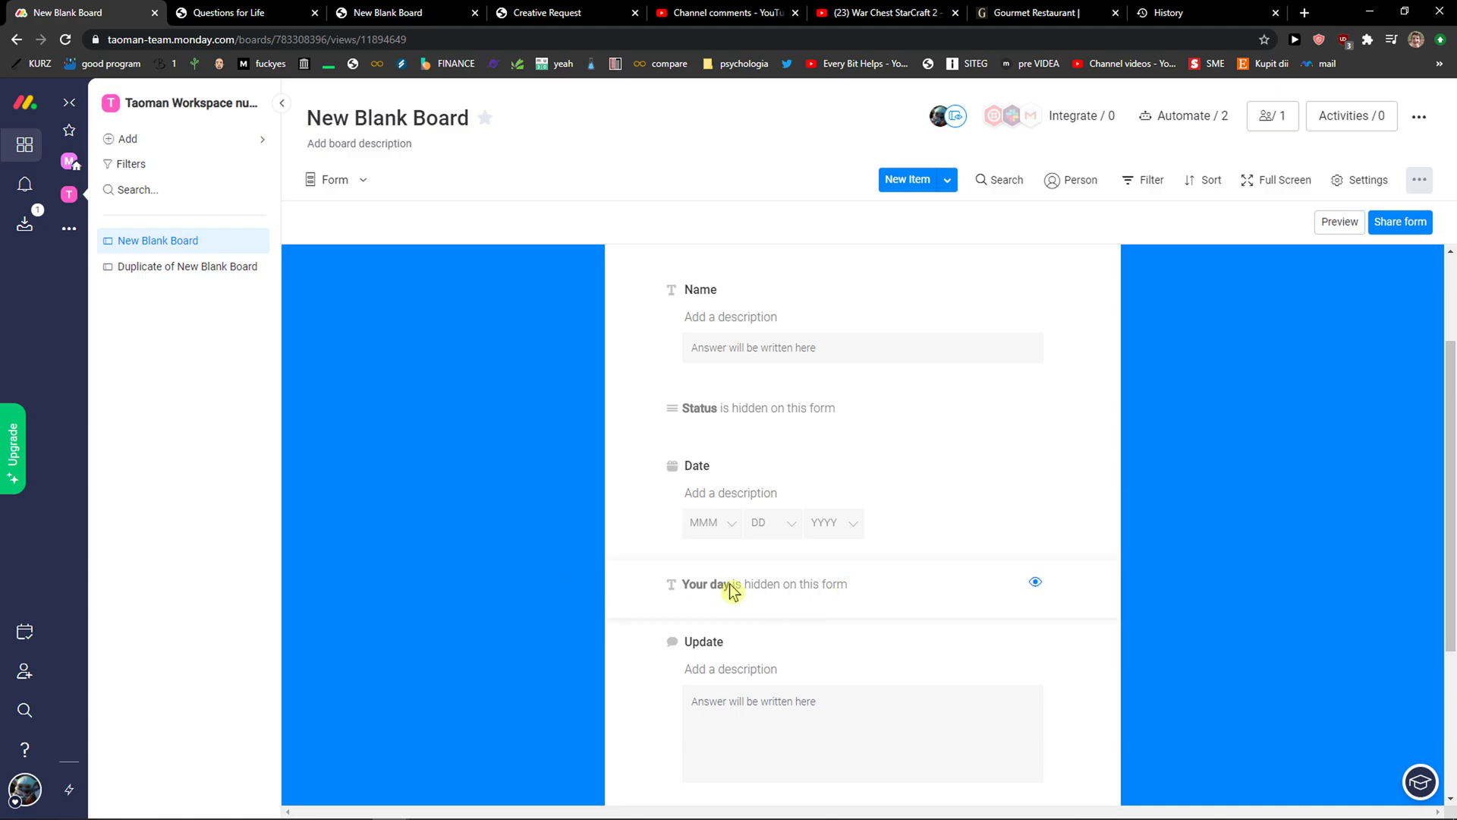
scroll(759, 577, "down", 1)
left_click(1036, 507)
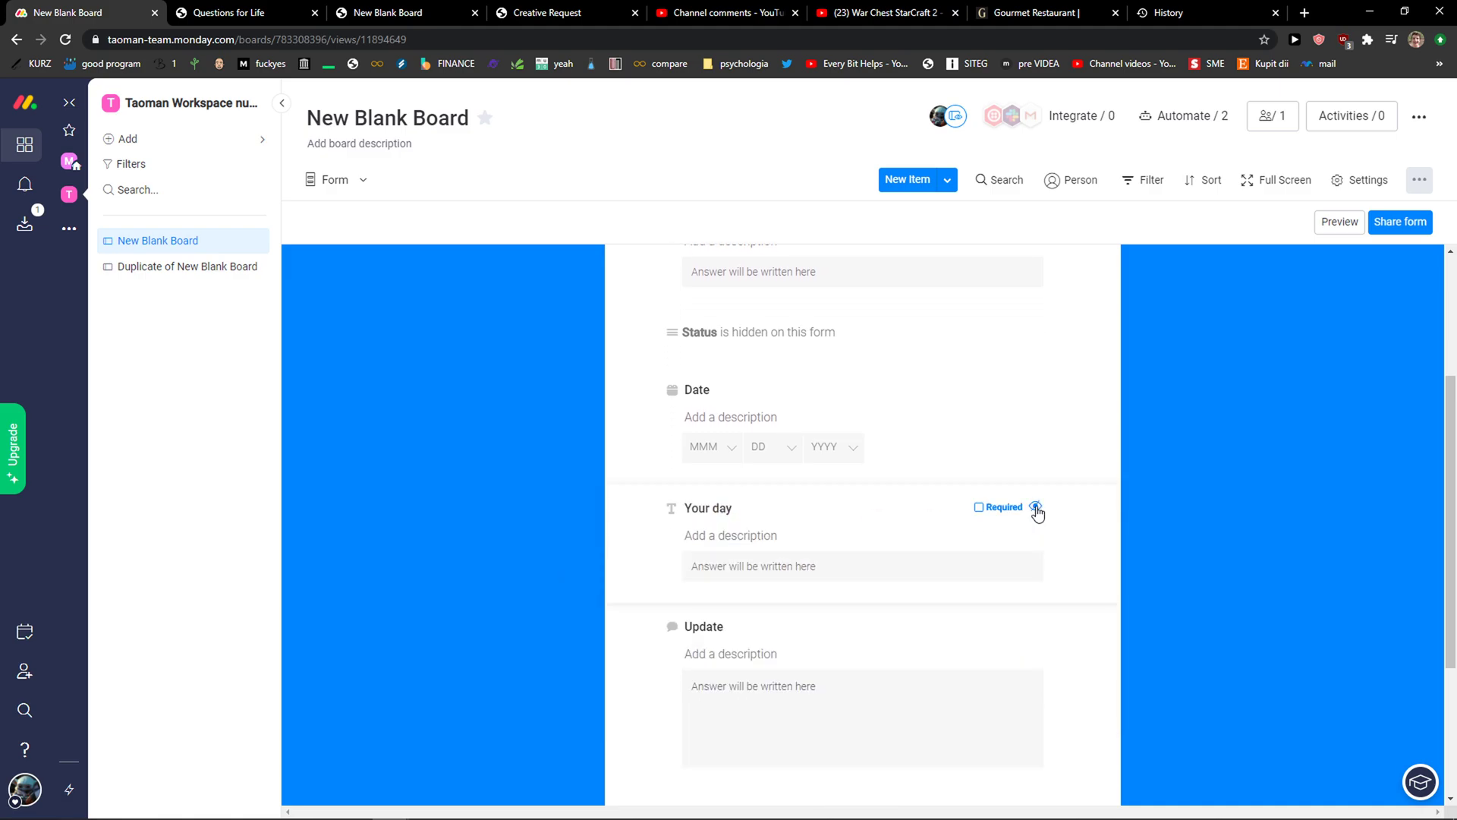
Step: Retitle the Your day question 'How is your day?' and return to Main Table
double_click(718, 510)
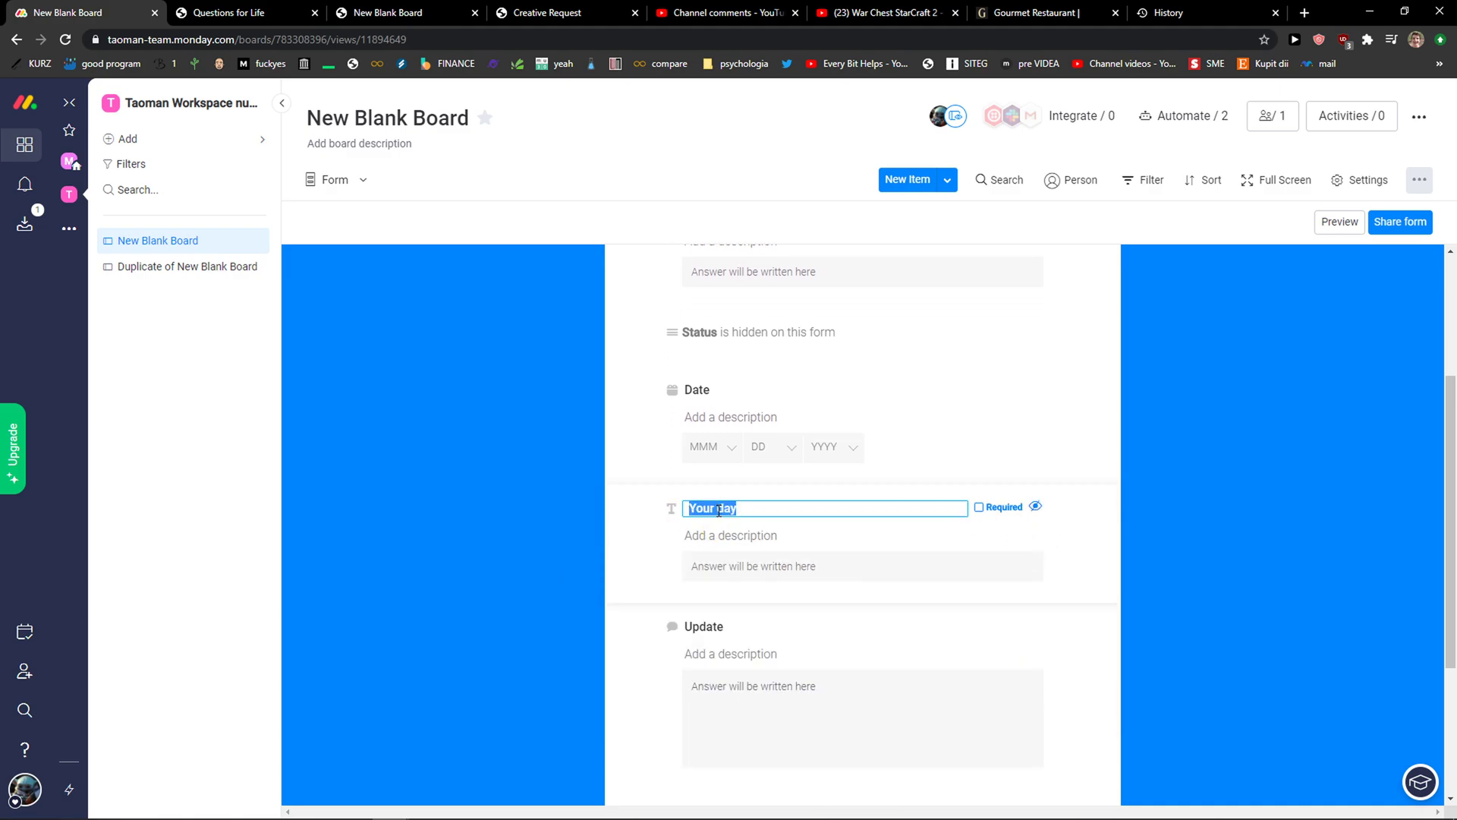
type("How is y")
left_click(649, 560)
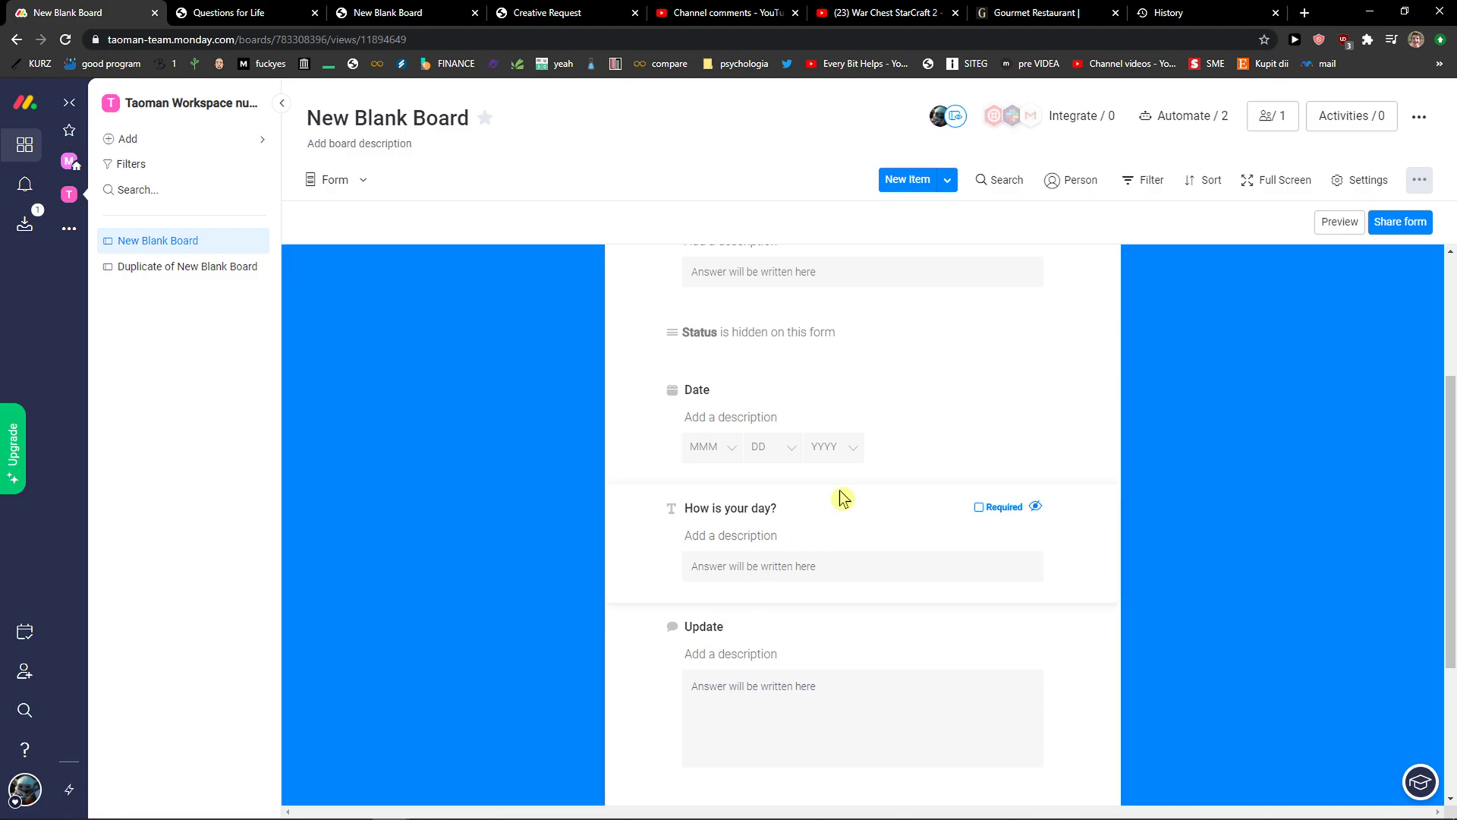
left_click(328, 179)
left_click(345, 275)
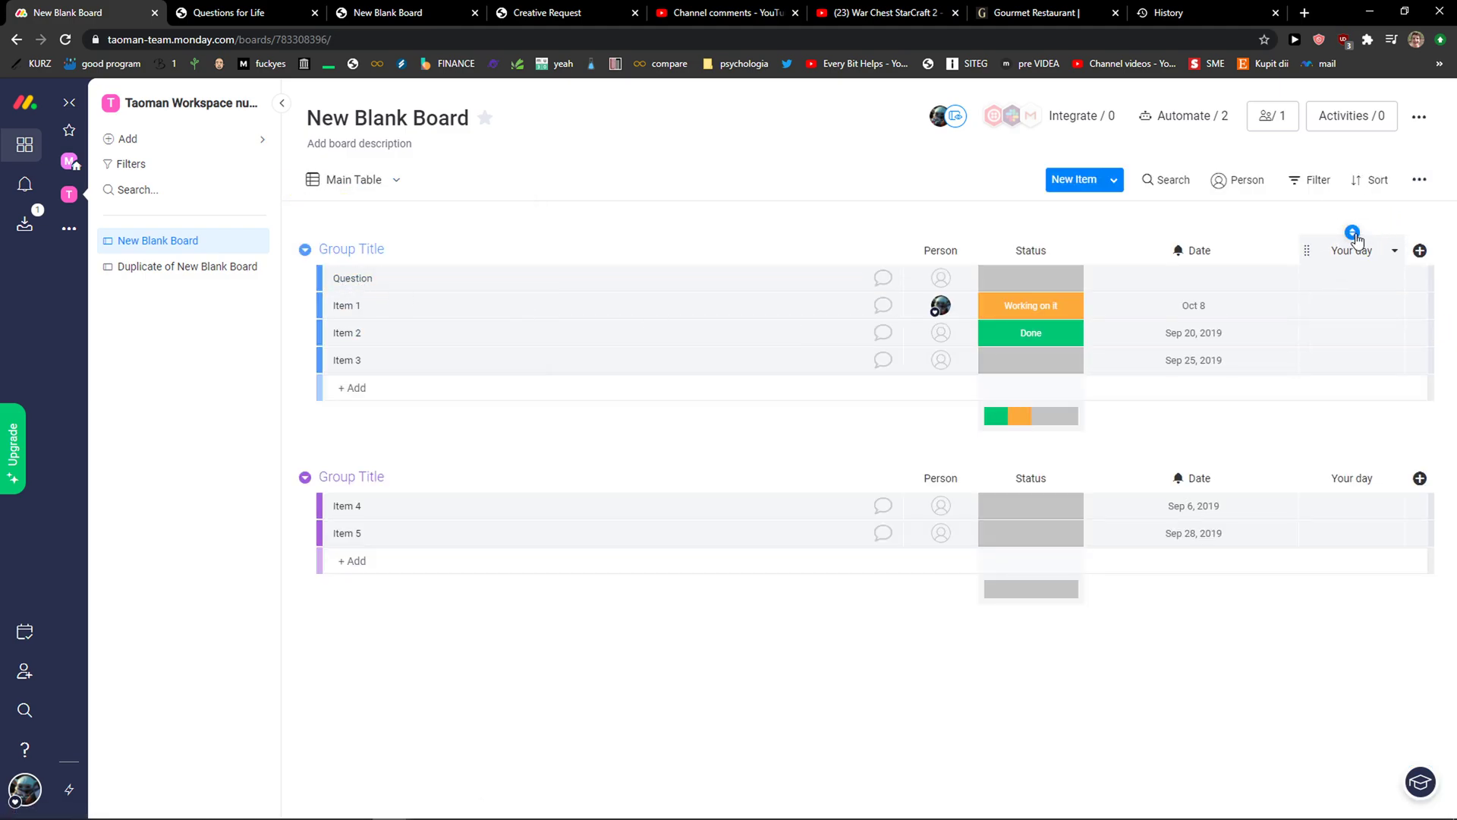
Step: Open the Your day column's options and close them without changes
left_click(1394, 253)
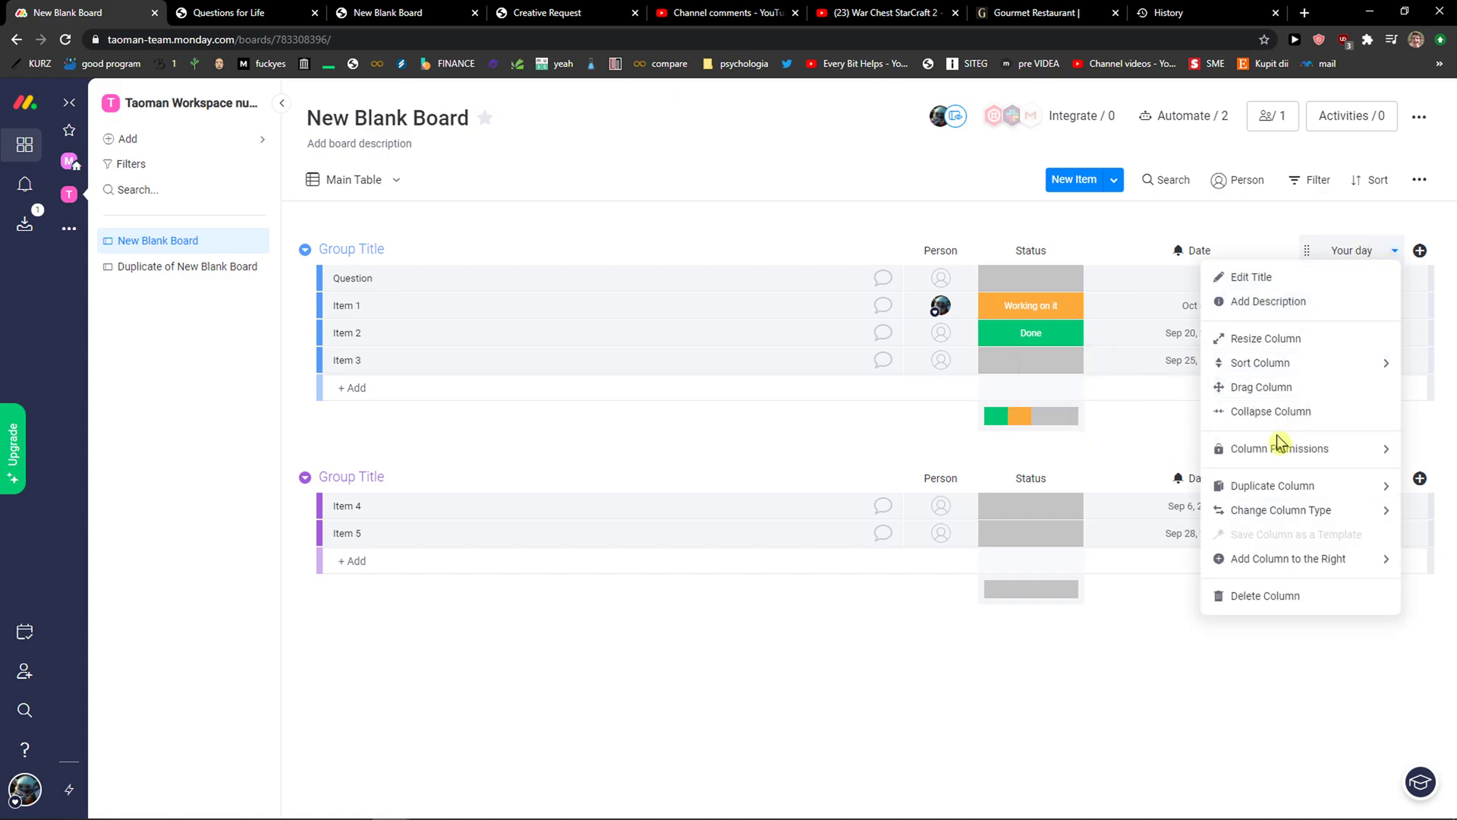
mouse_move(1237, 565)
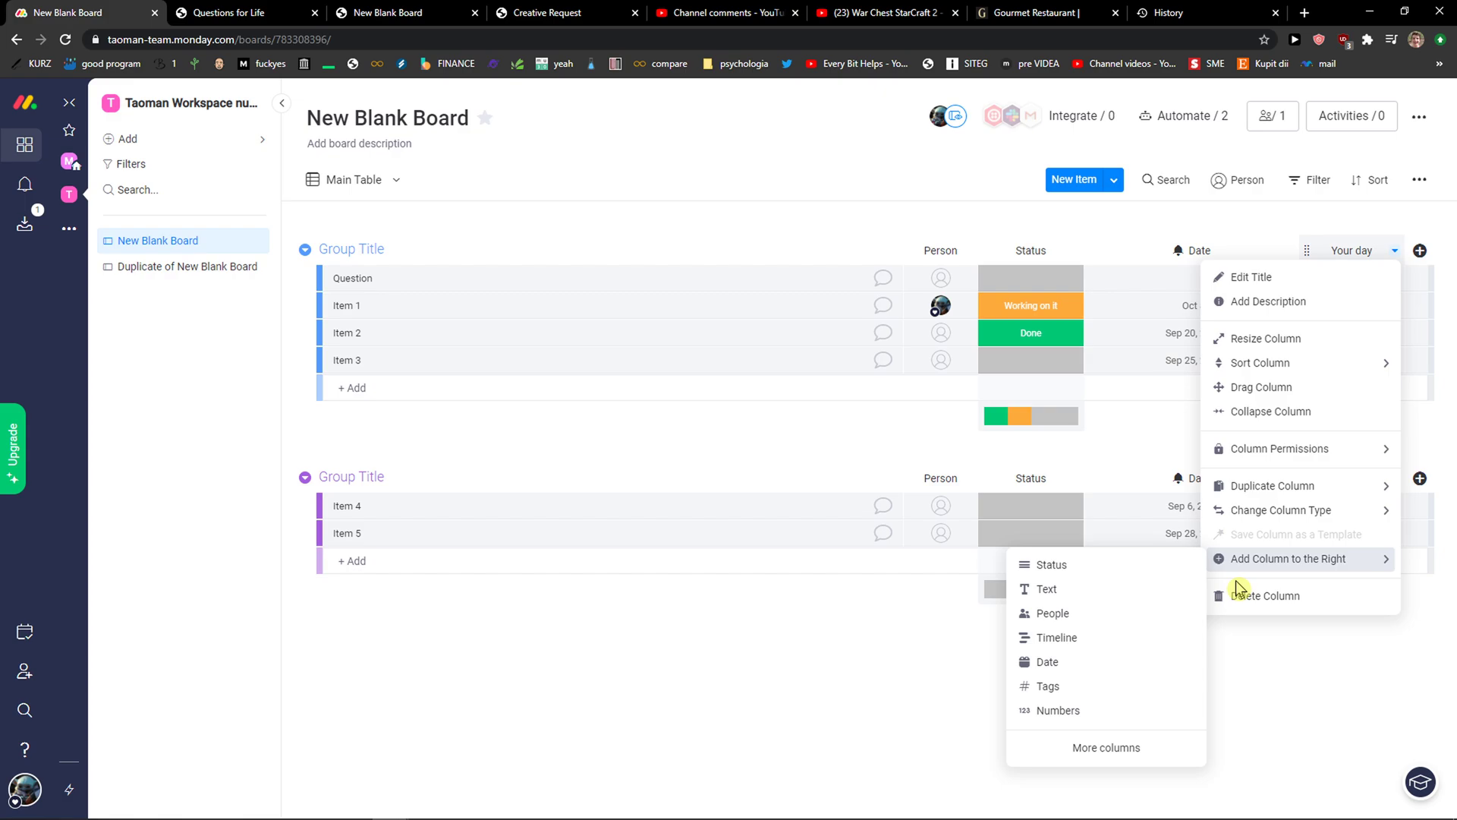
left_click(1269, 641)
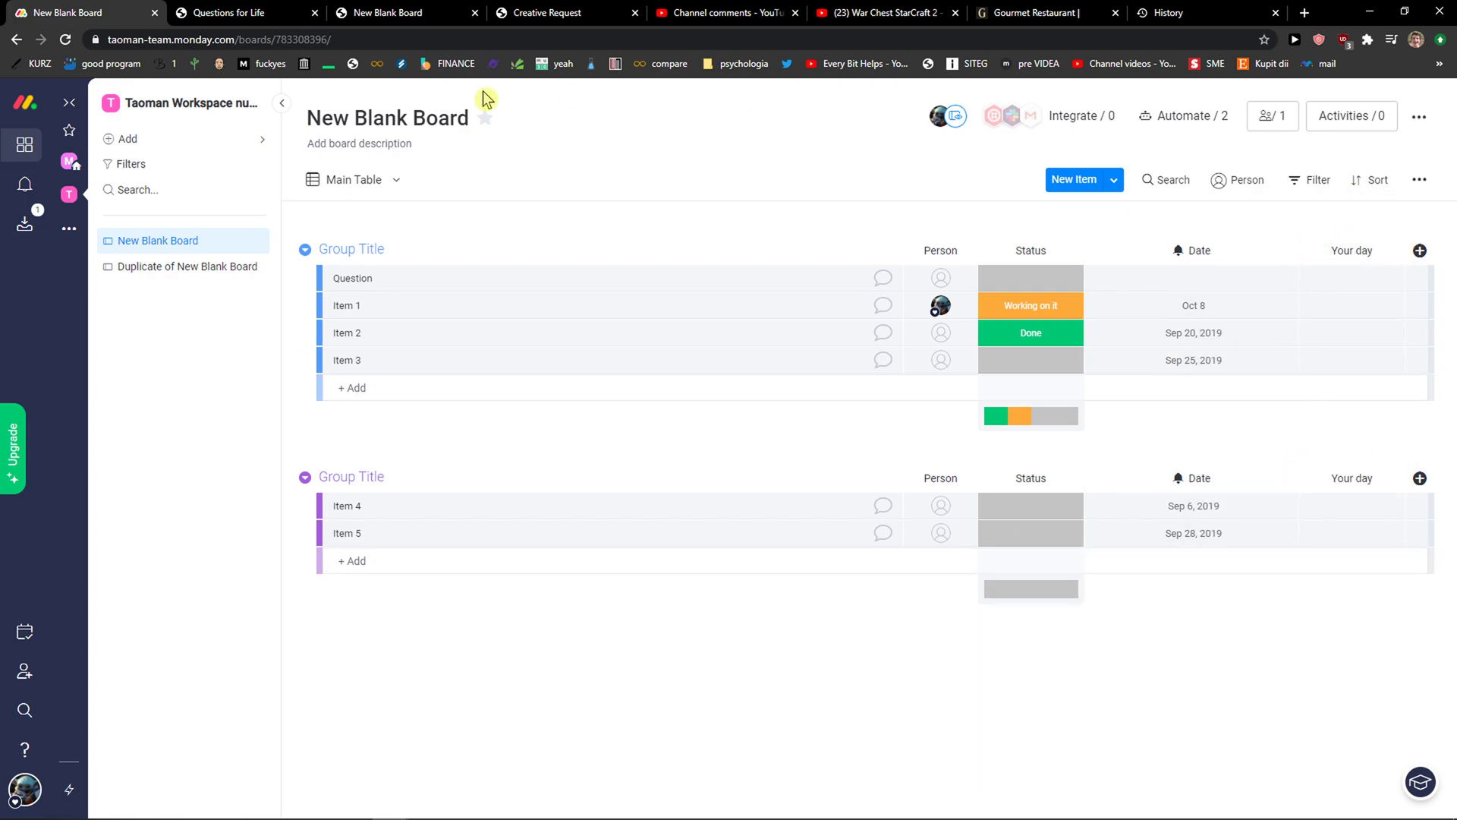
Step: Switch to Form view and scroll to check 'How is your day?' sits between Date and Update
left_click(354, 181)
left_click(362, 298)
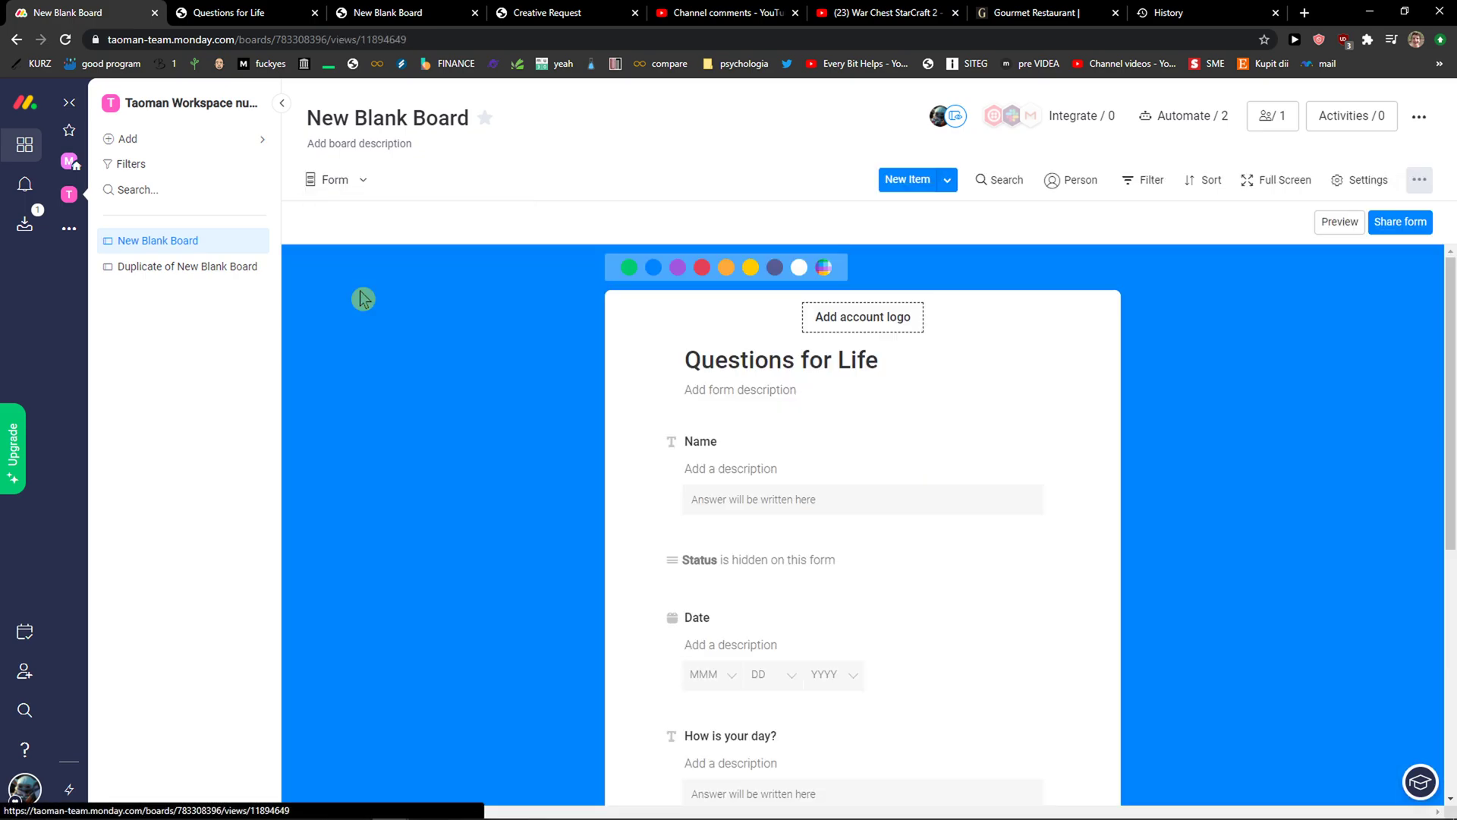
scroll(954, 511, "down", 2)
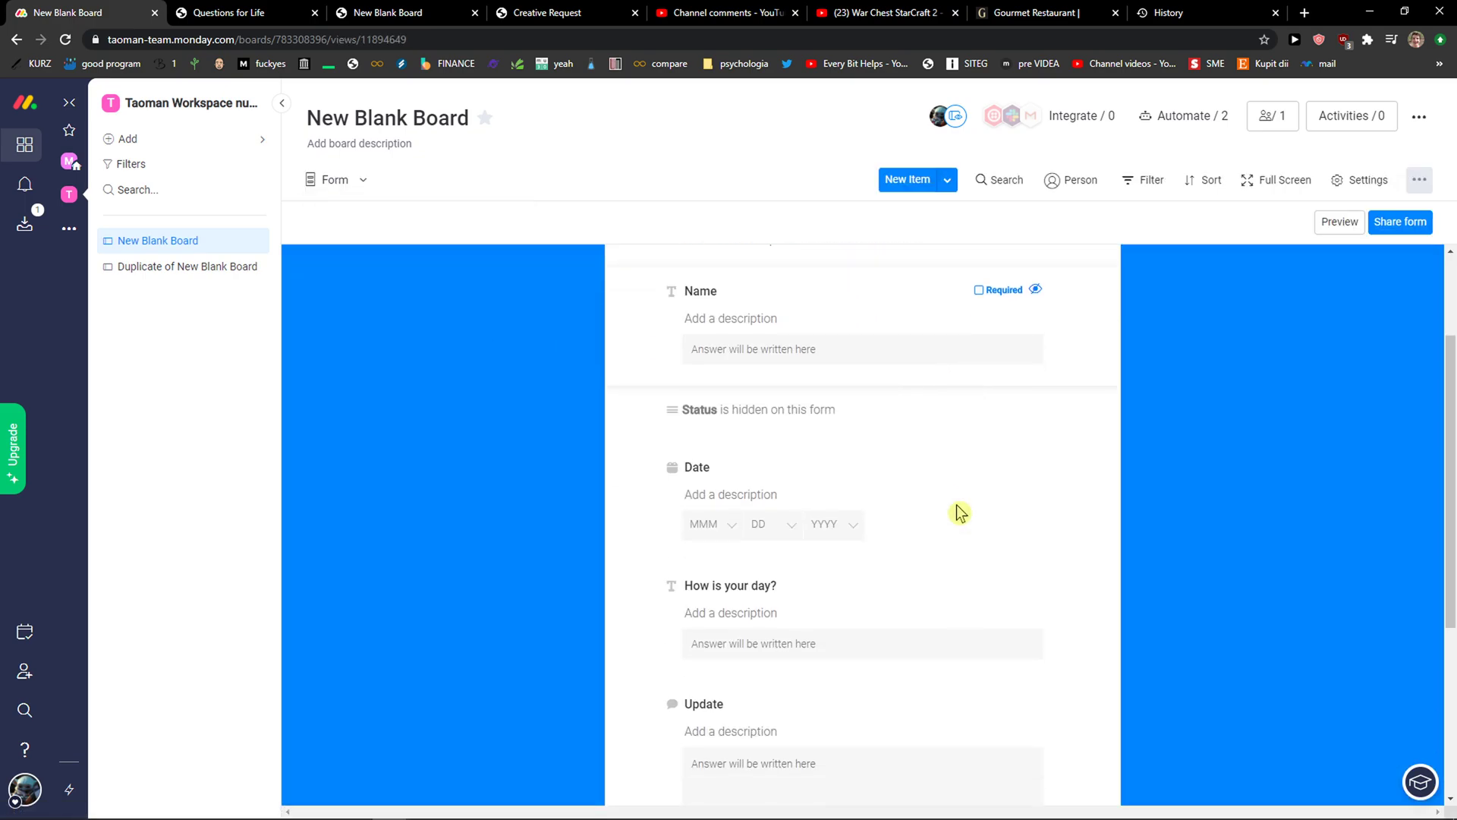
left_click(351, 186)
scroll(1166, 500, "down", 2)
left_click(1167, 502)
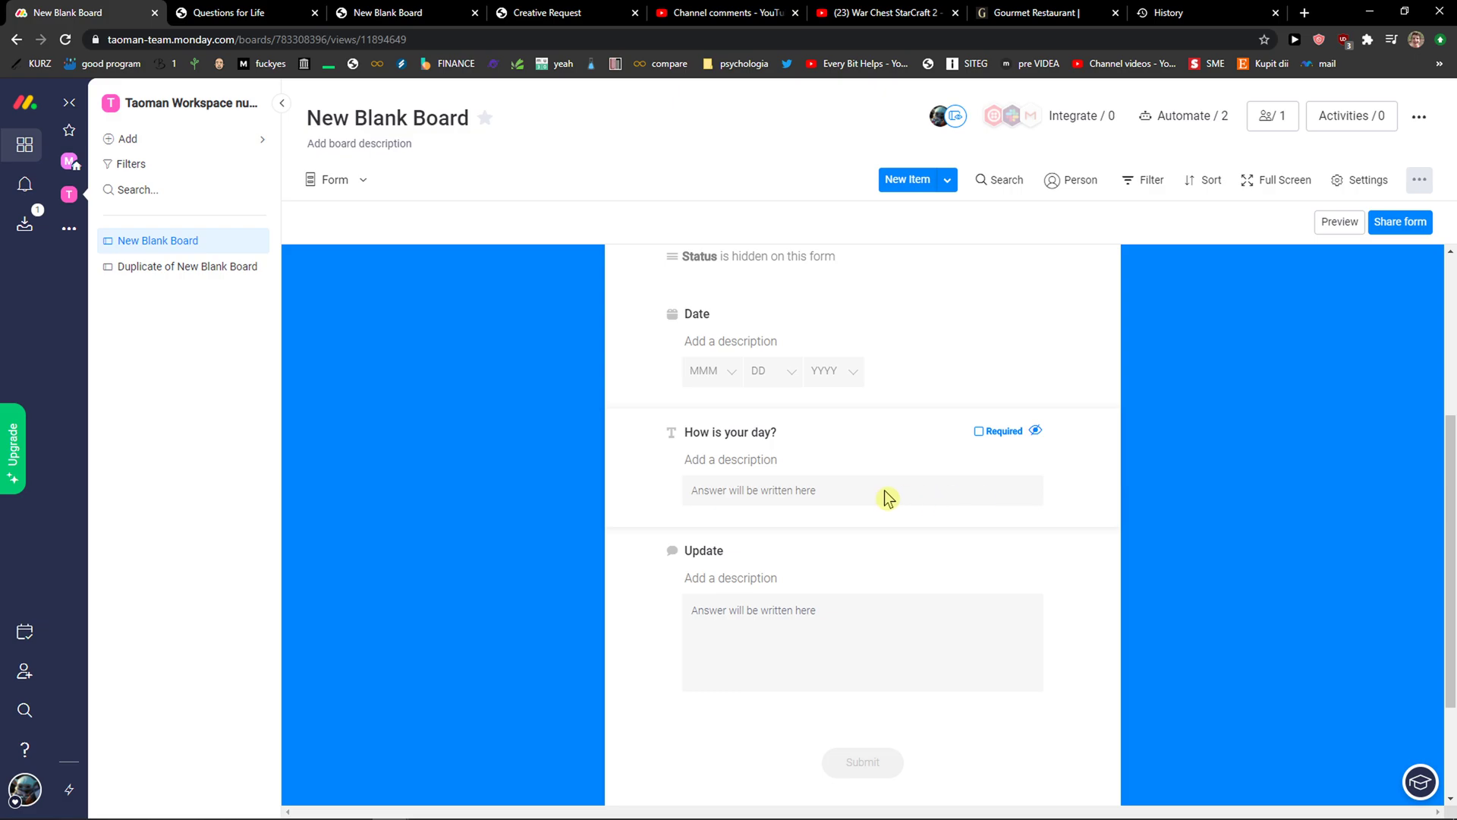
scroll(885, 494, "up", 2)
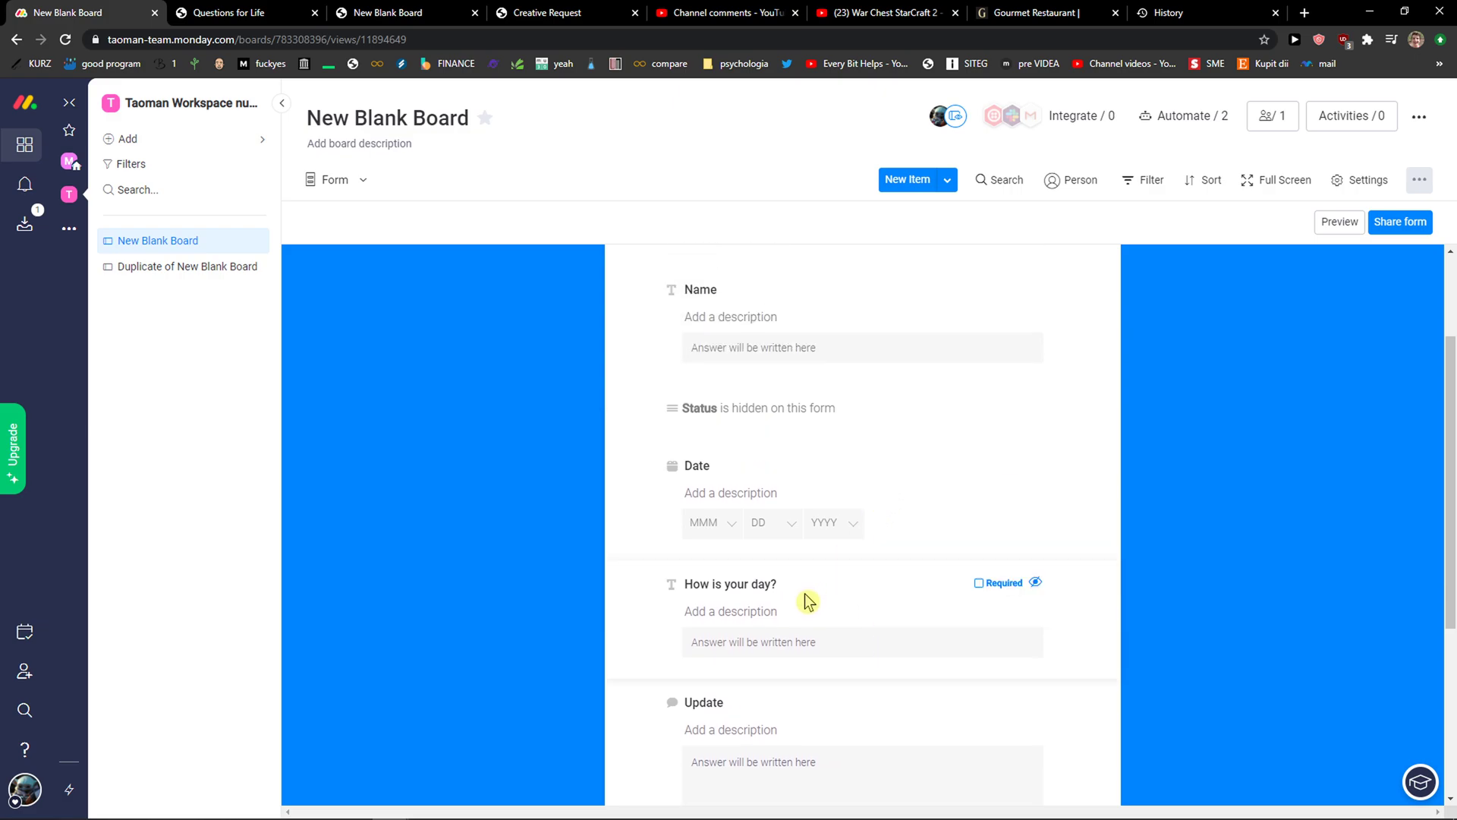
scroll(873, 561, "down", 2)
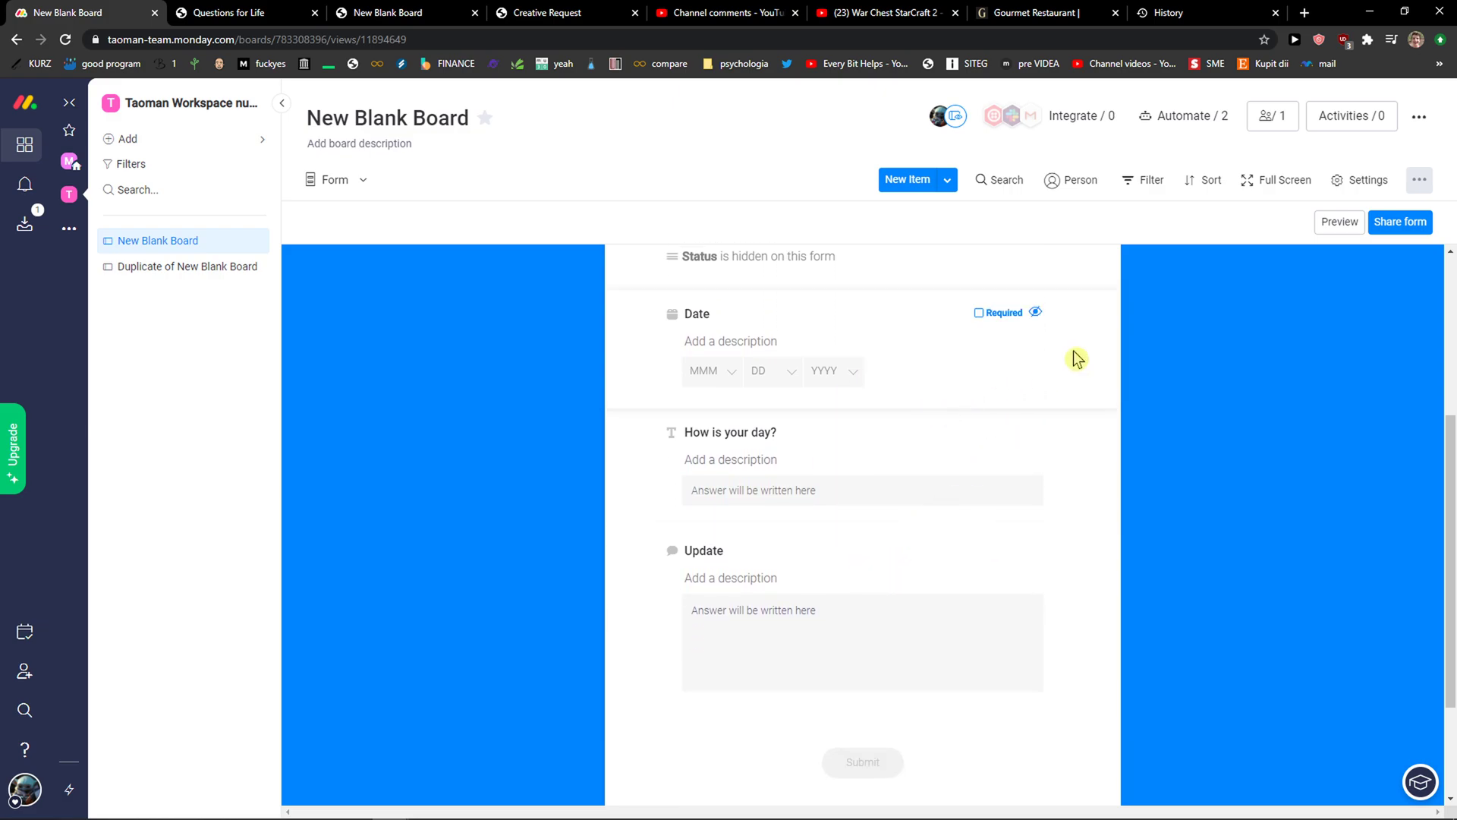
Step: Preview the form and try its Name and How is your day? fields
left_click(1329, 223)
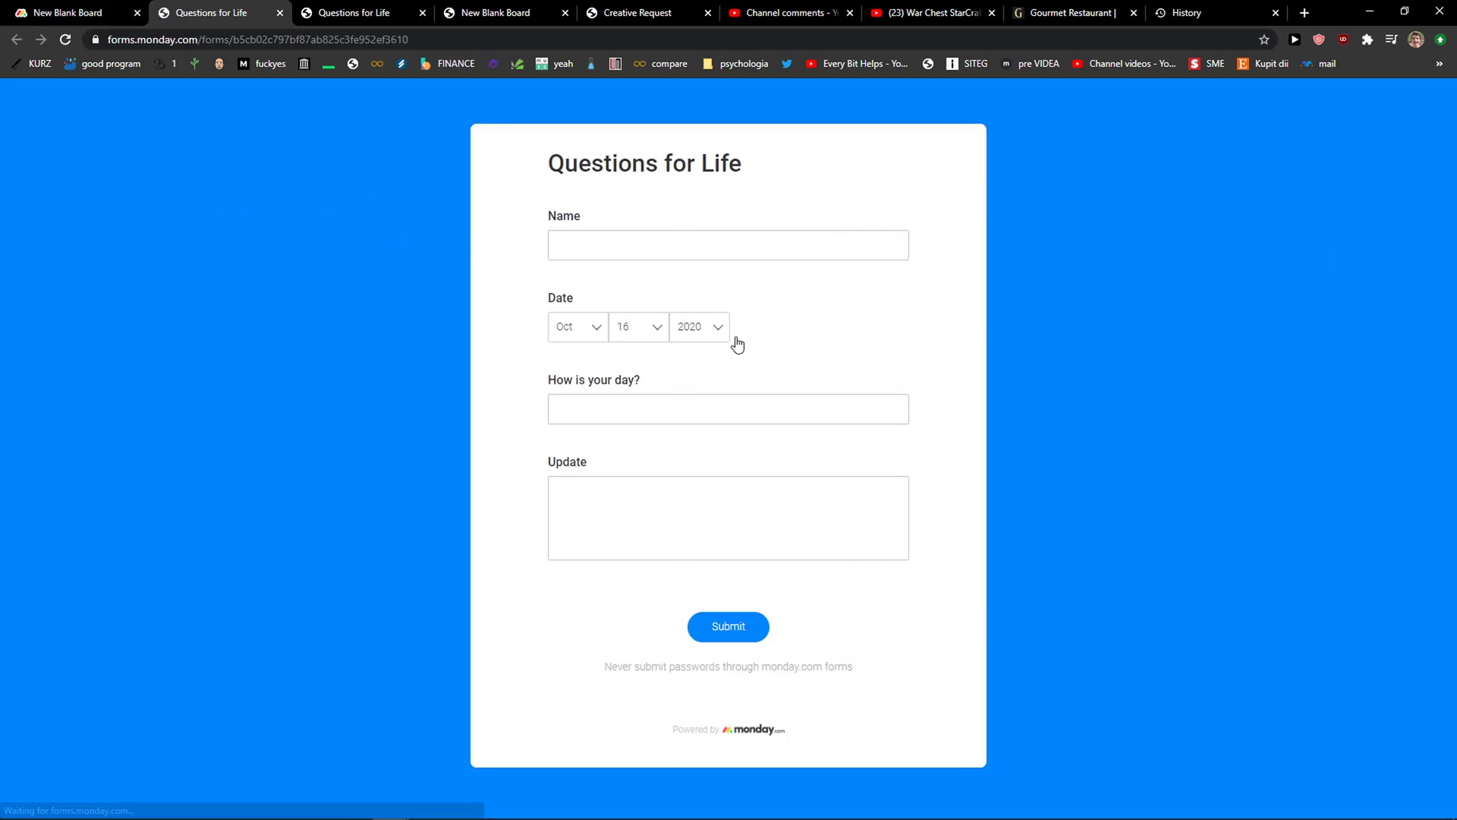
left_click(678, 249)
left_click(619, 399)
left_click_drag(668, 375, 472, 371)
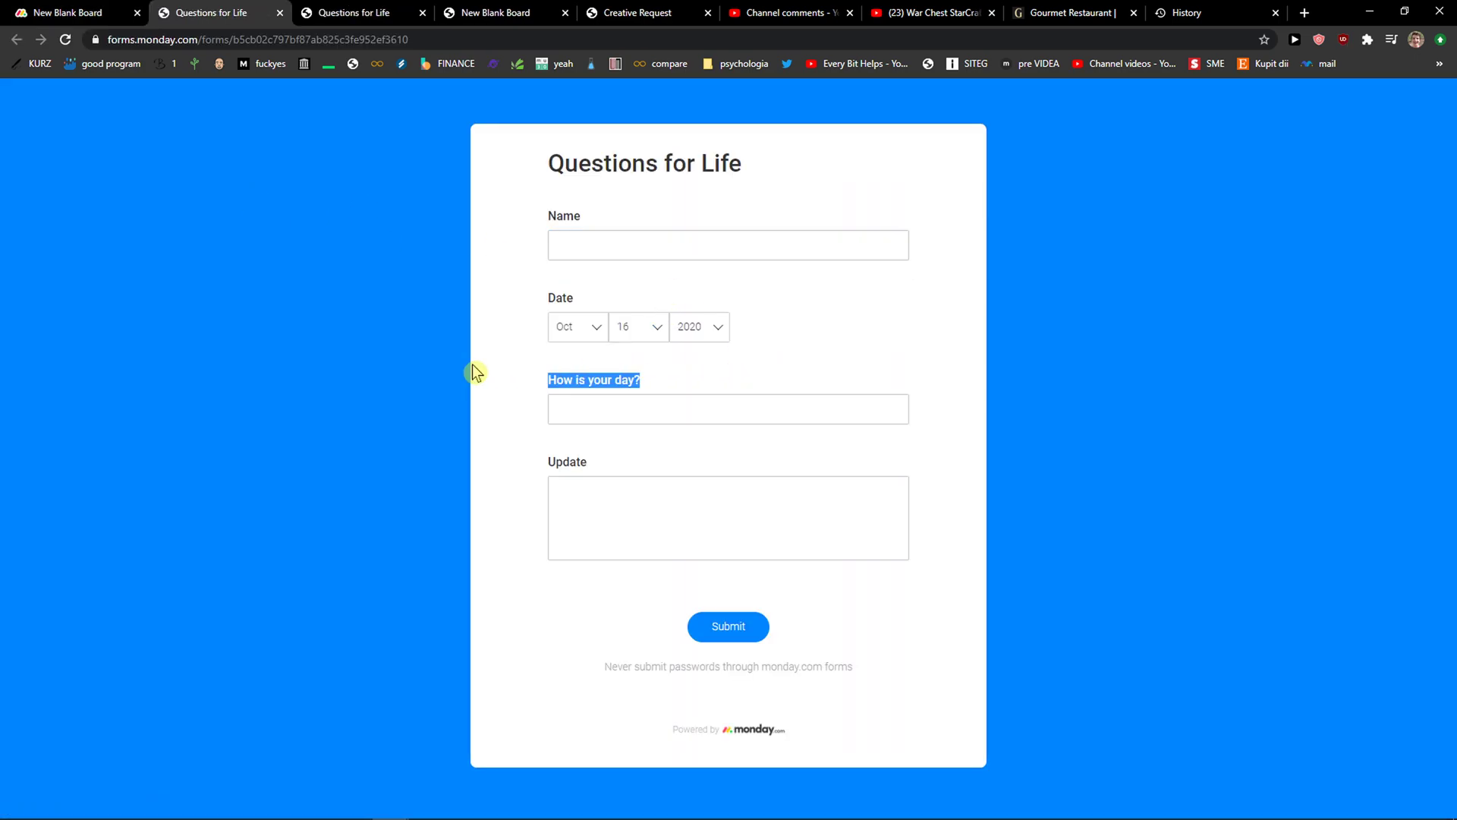
left_click(617, 409)
left_click_drag(845, 384, 486, 380)
Step: Copy the form's shareable link and load it in a new incognito window
left_click(68, 12)
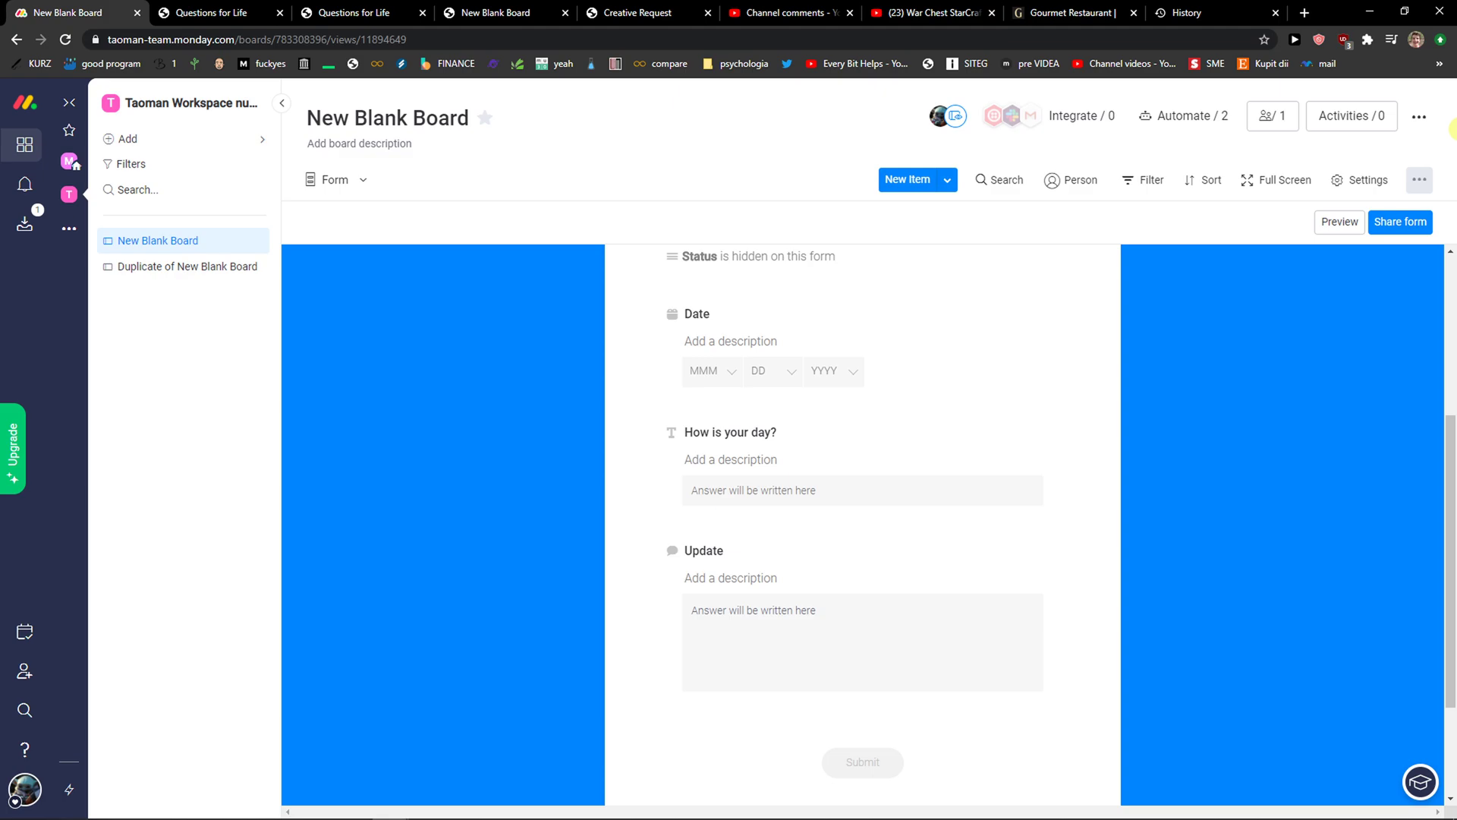
left_click(1396, 226)
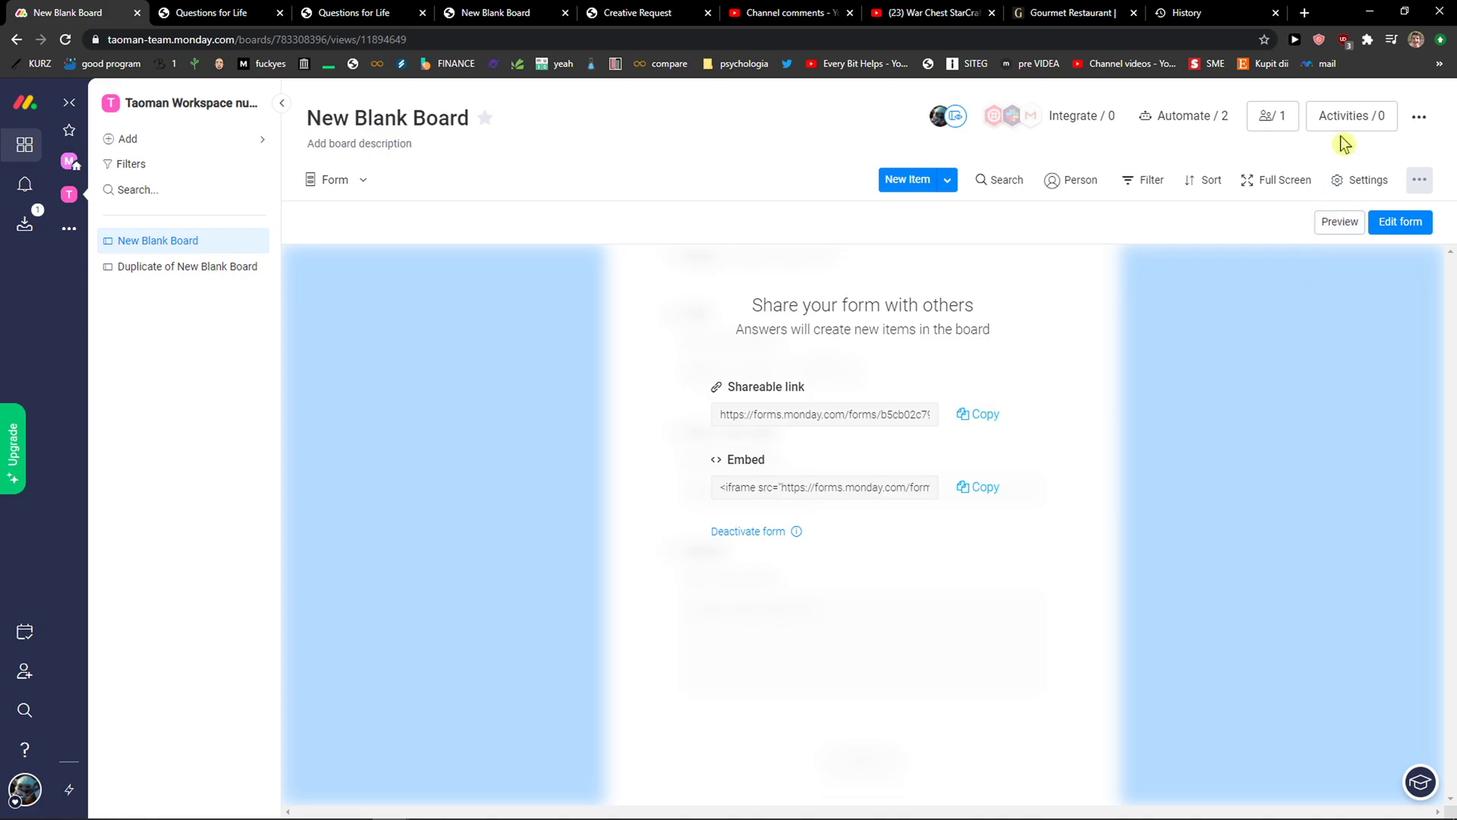
key("ctrl+shift+n")
type("https://forms.monday.com/forms/b5cb02c797bf87ab825c3fe952ef3610")
key("Return")
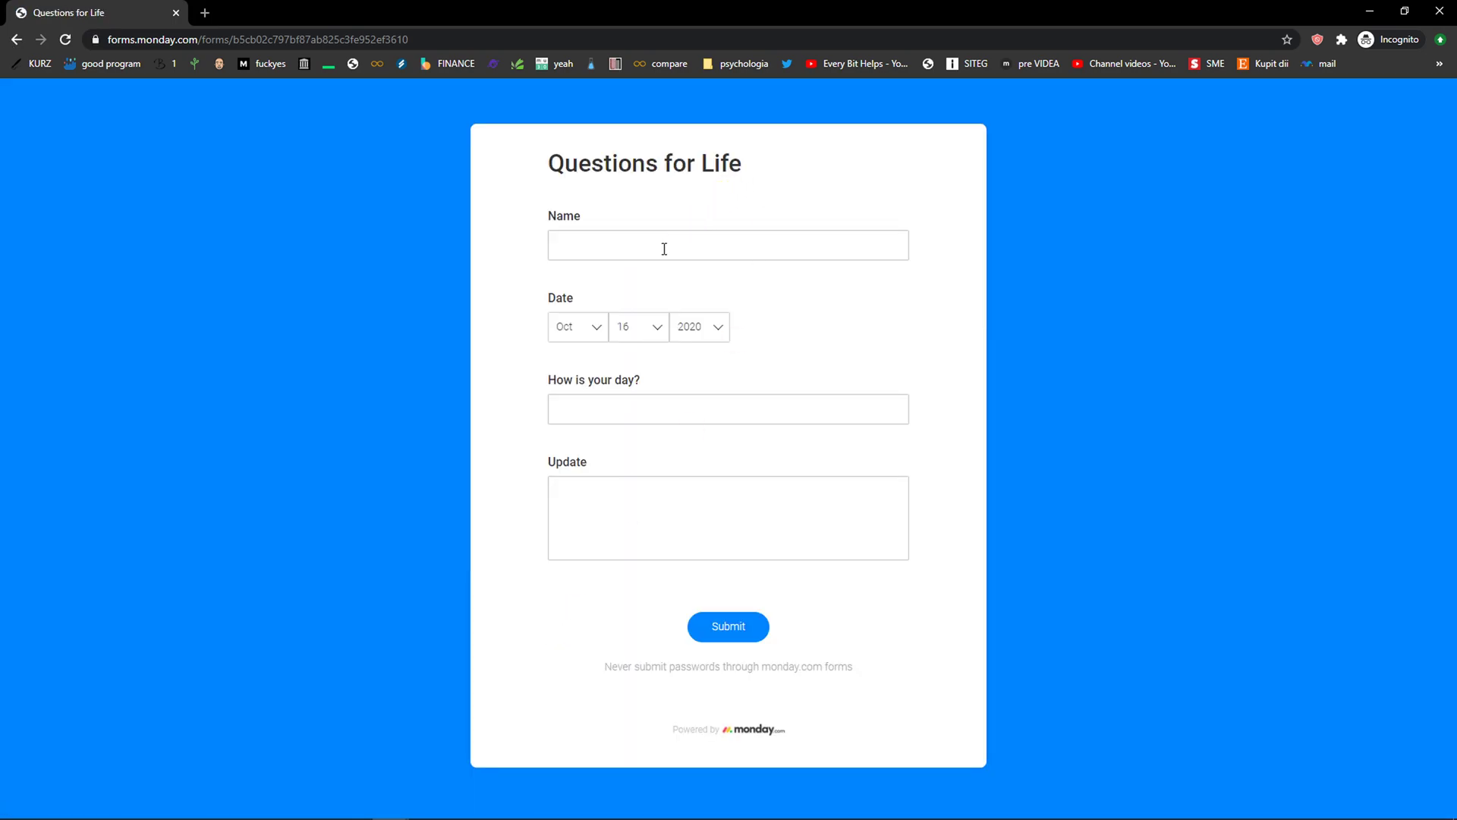
Step: Test the public form's Name, How is your day? and Update fields, then close the incognito window
left_click(664, 249)
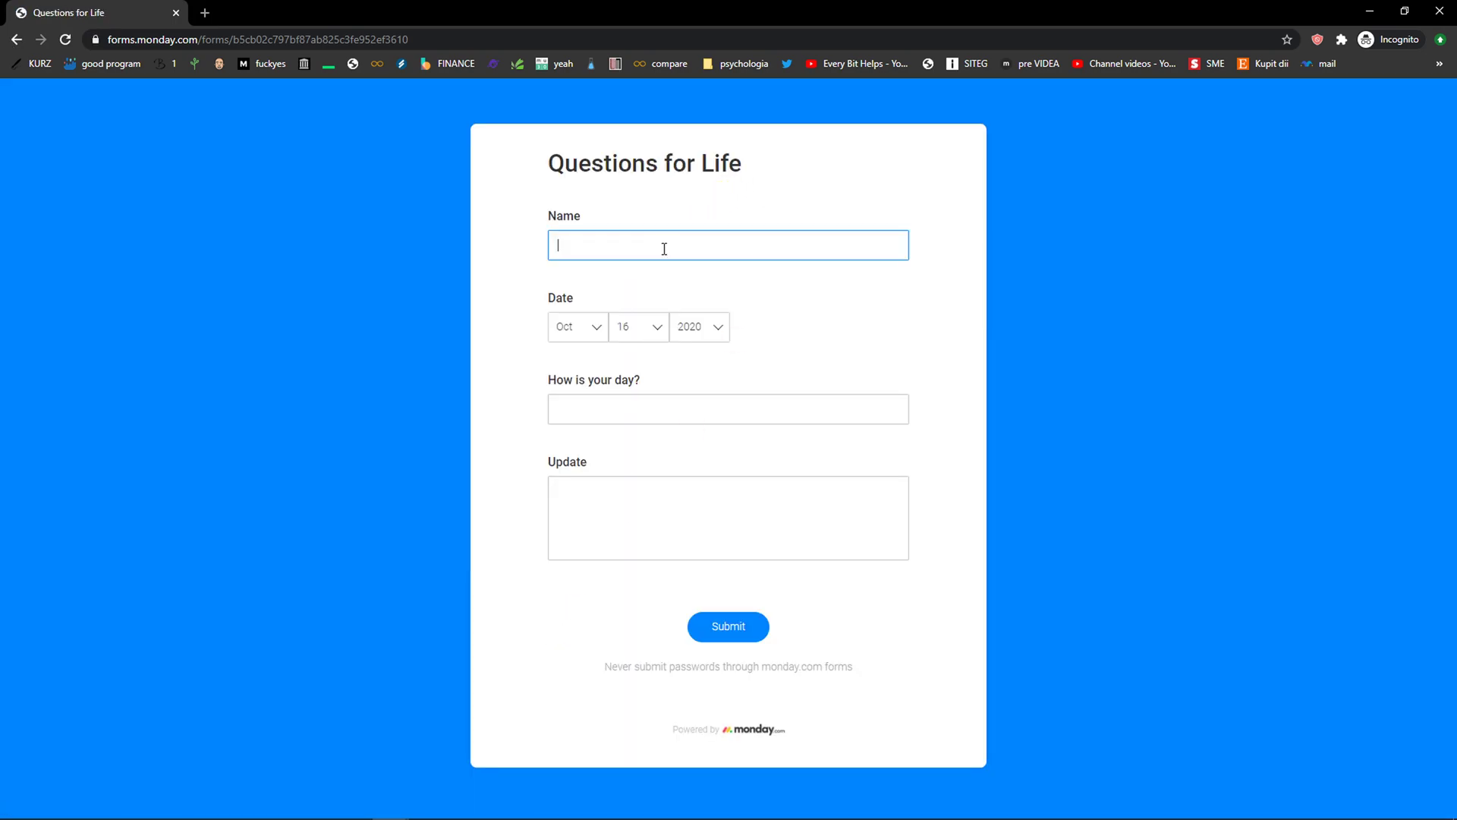
left_click(605, 407)
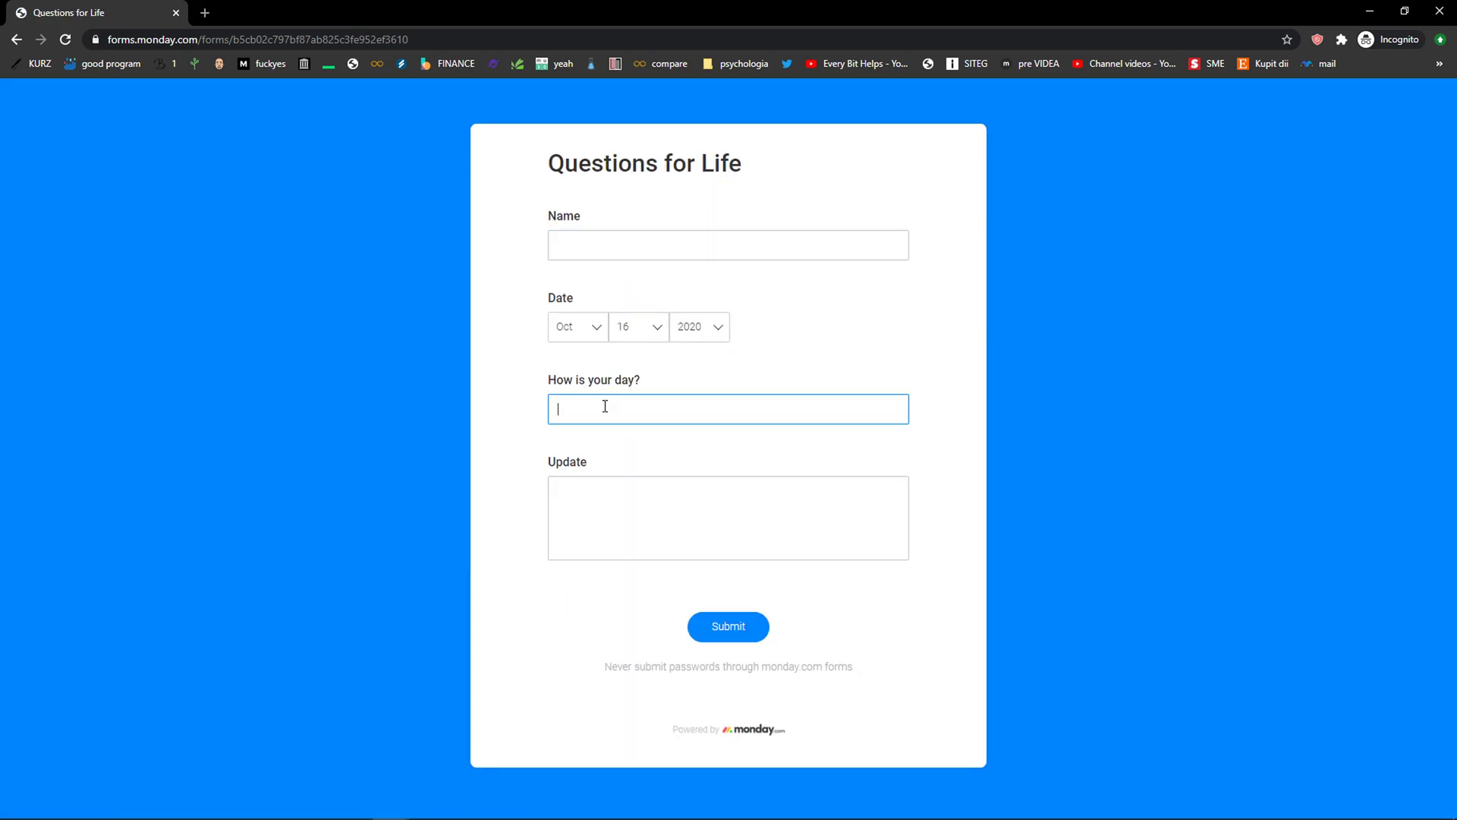
left_click(590, 502)
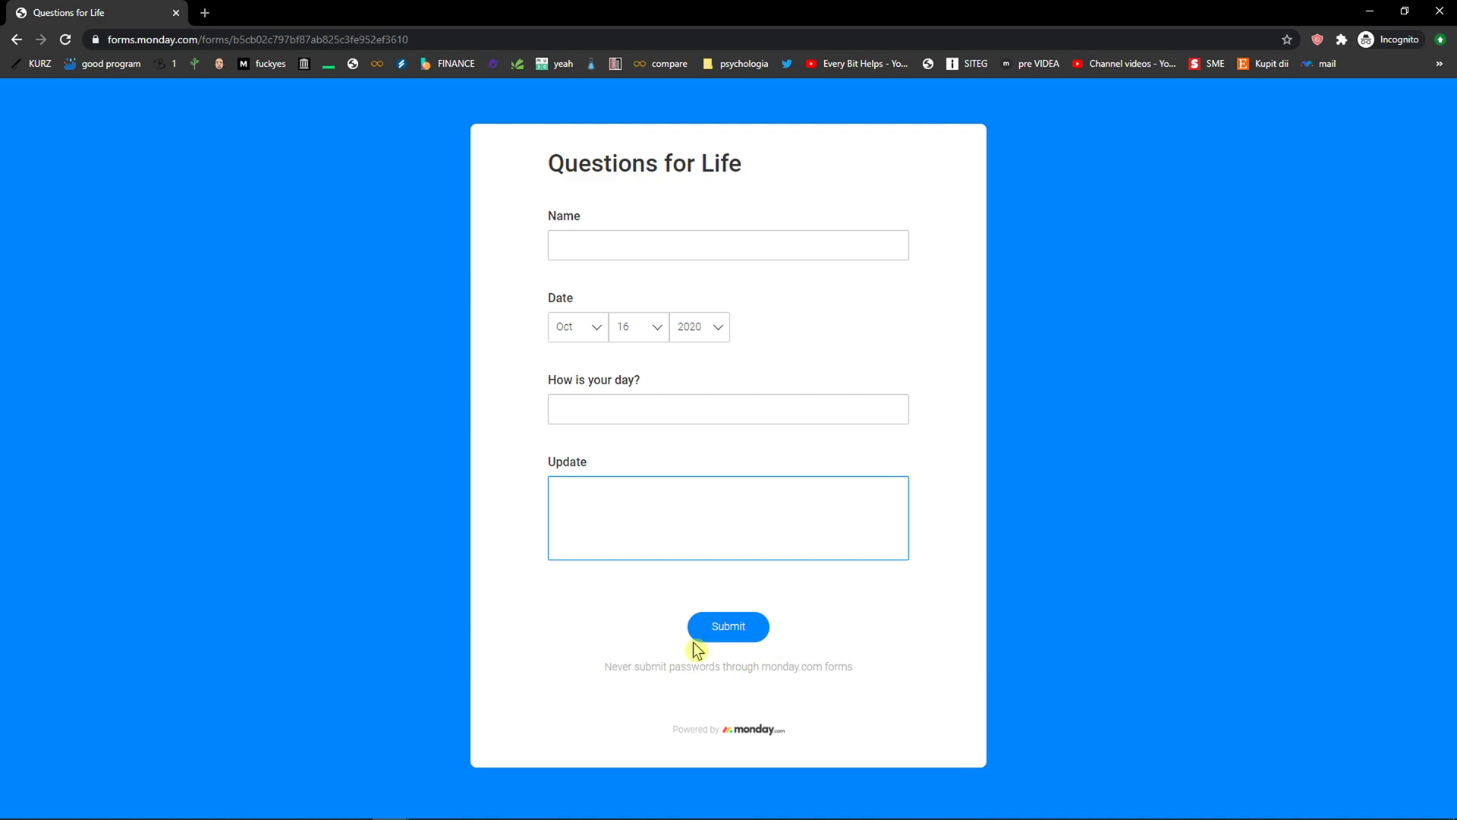
left_click(1440, 10)
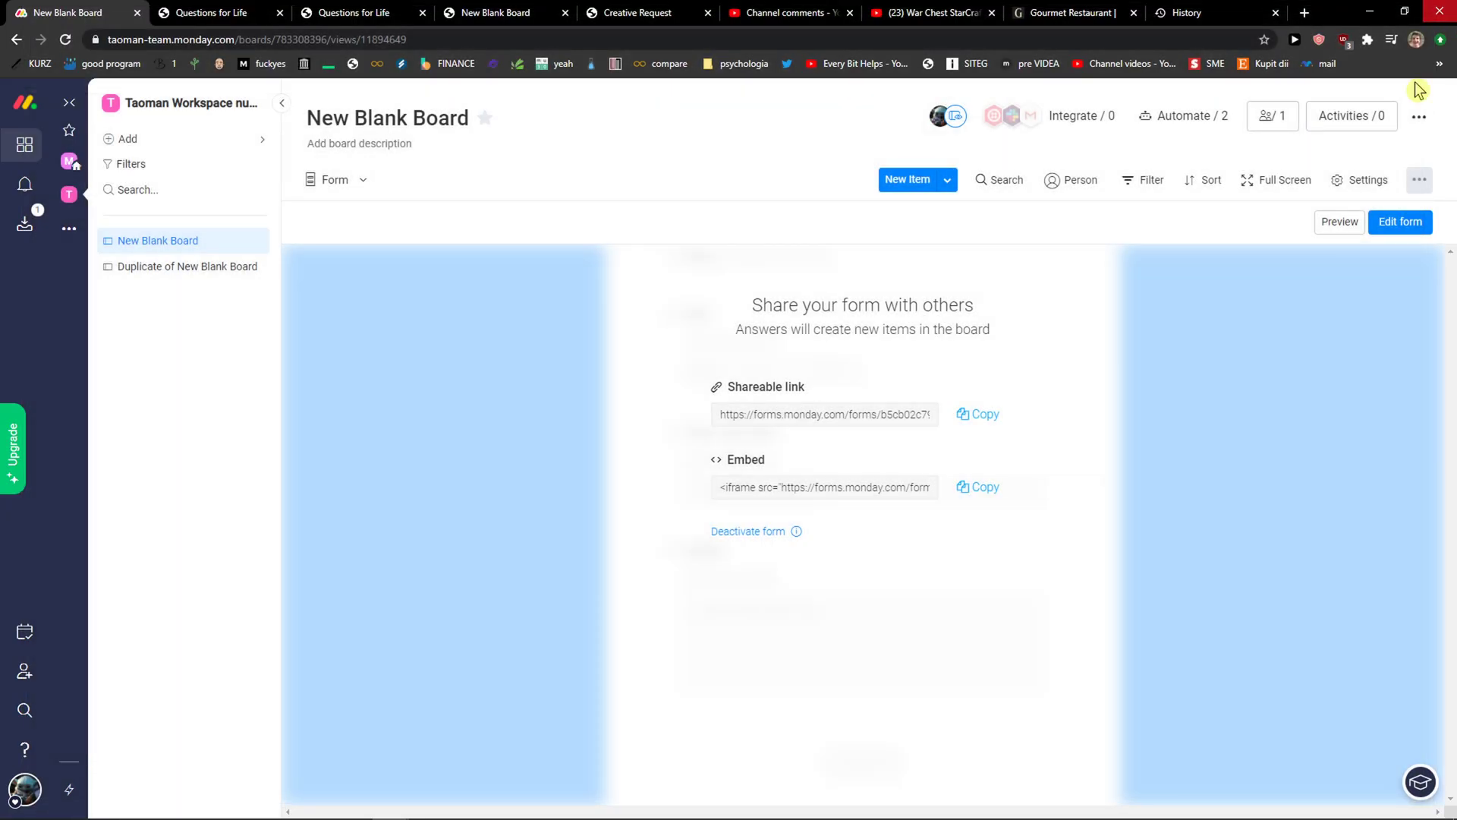
Step: Deactivate the 'Questions for Life' form and close its public form tab
left_click(744, 534)
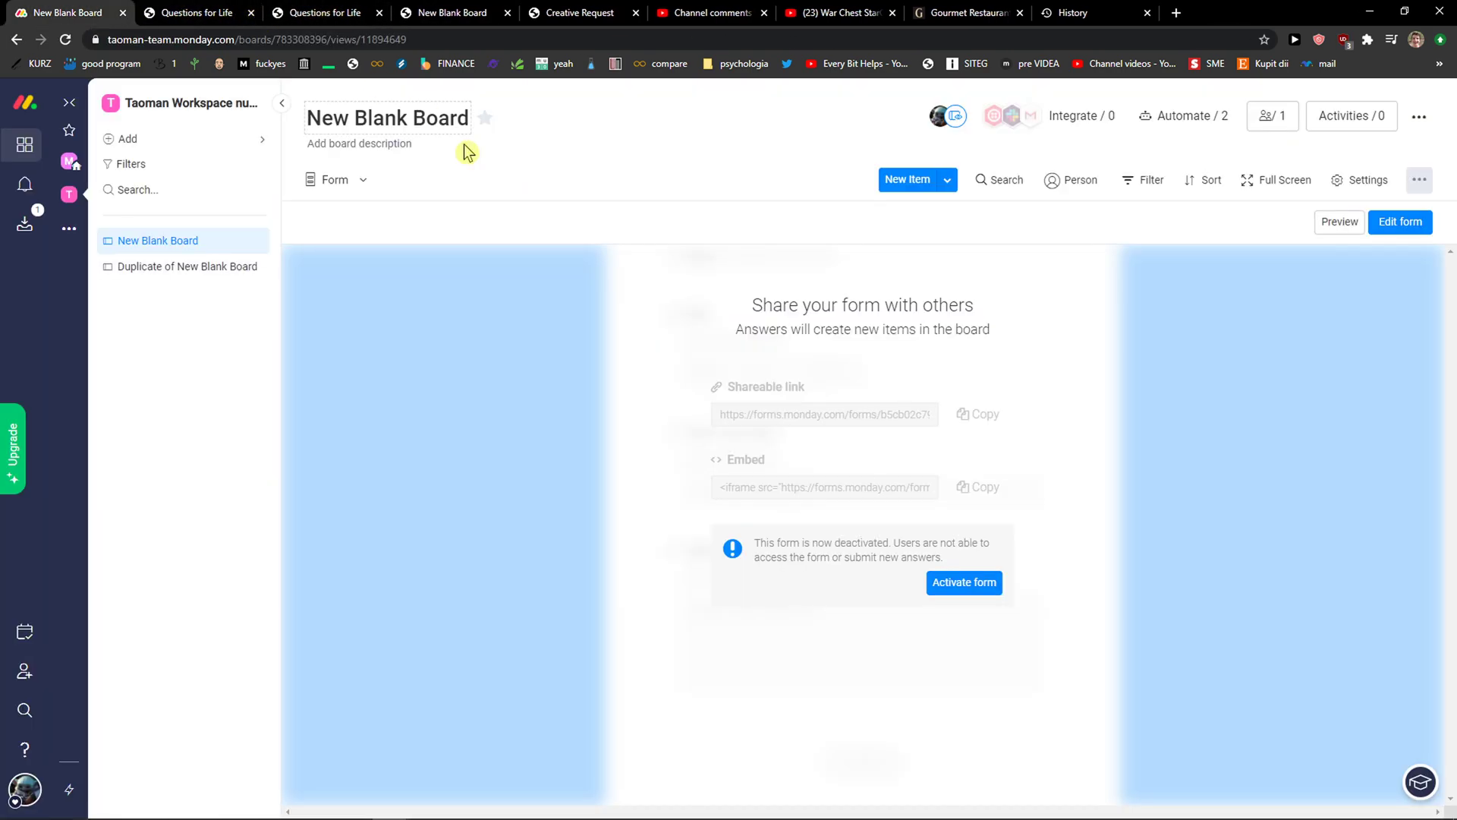
left_click(346, 189)
Step: Move the board from Main Table to Timeline view, showing Item 1 in Week 41
left_click(353, 270)
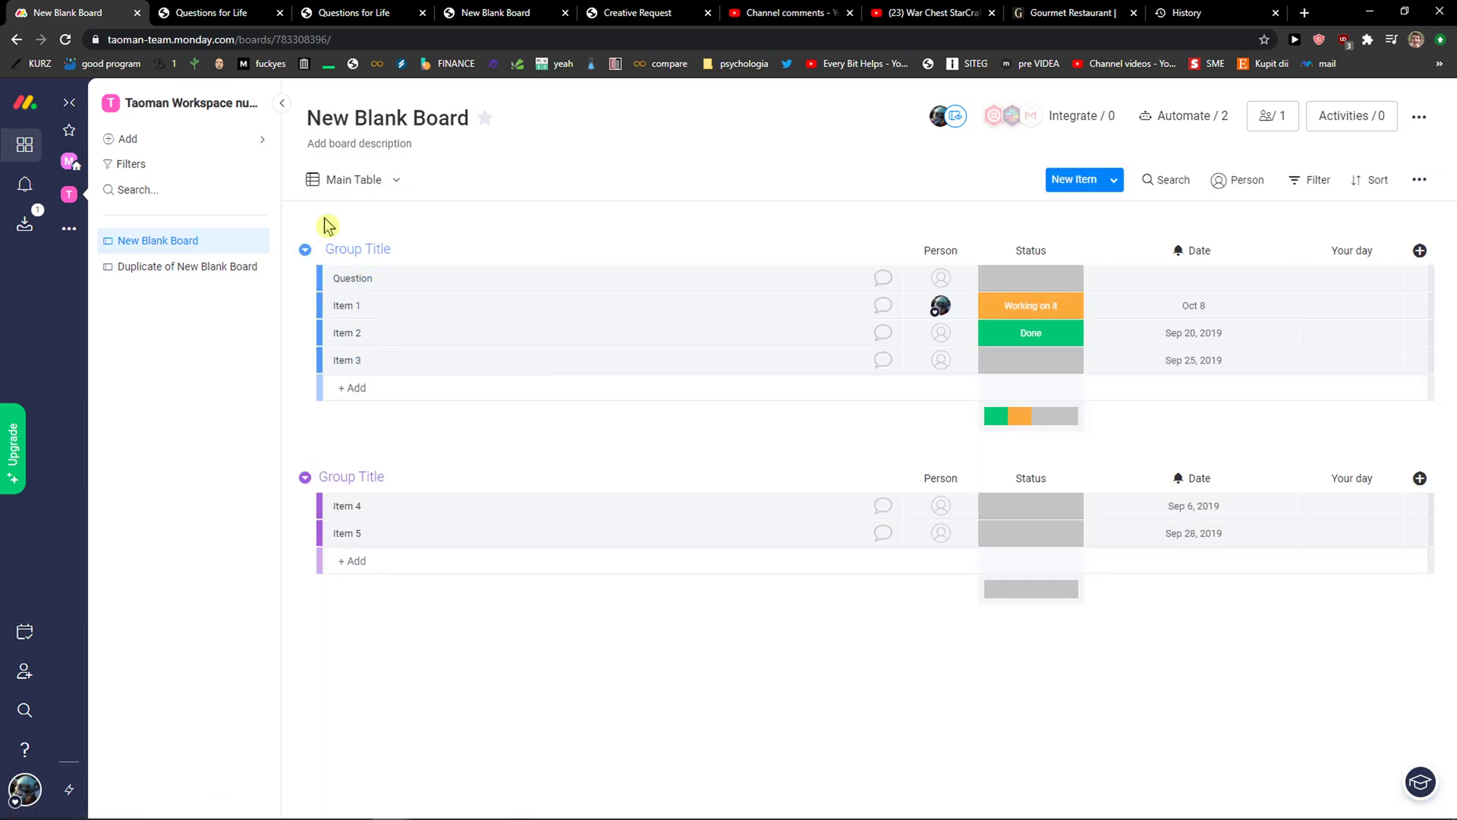
left_click(377, 328)
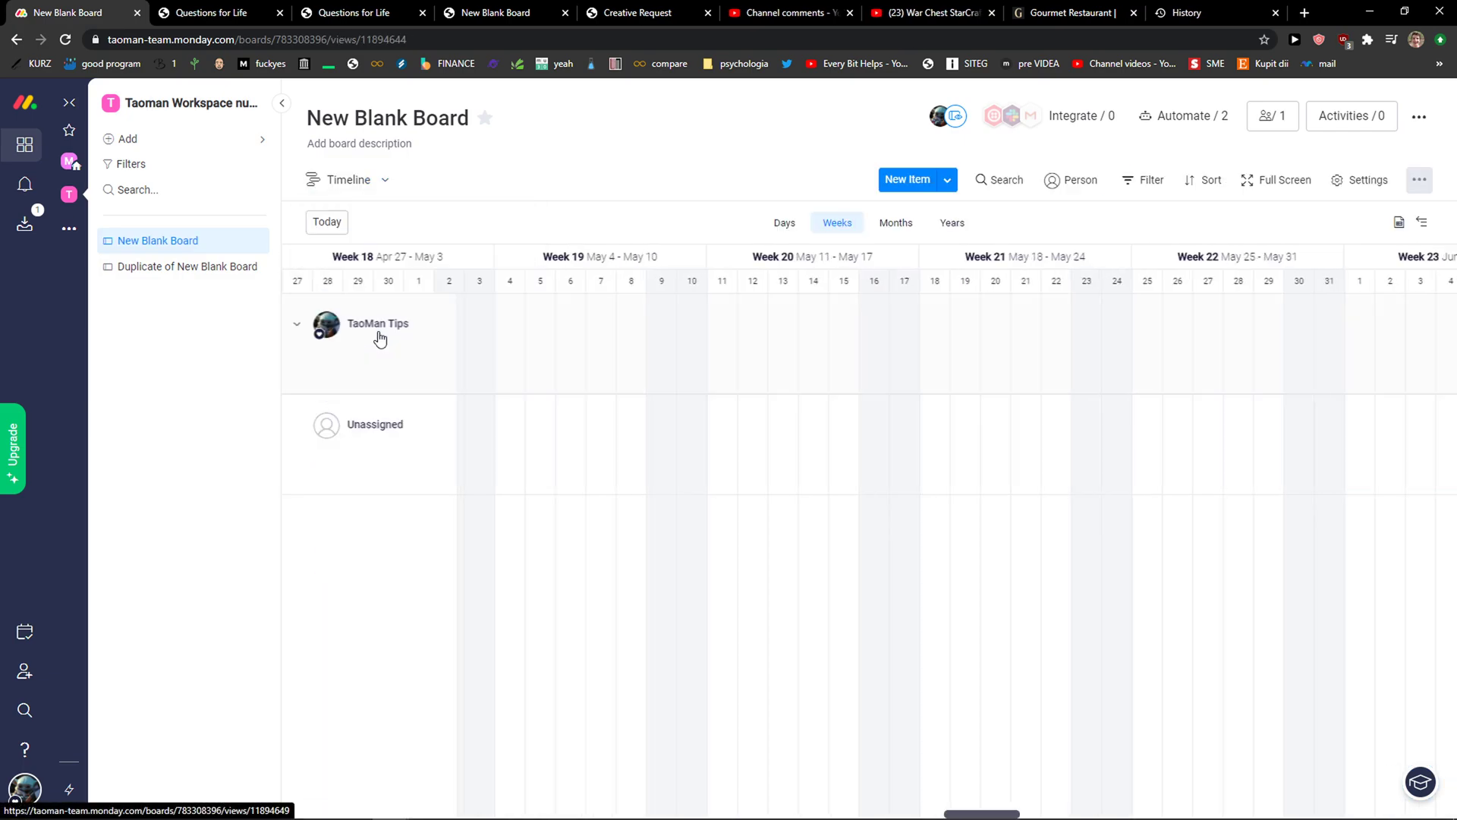
left_click(359, 183)
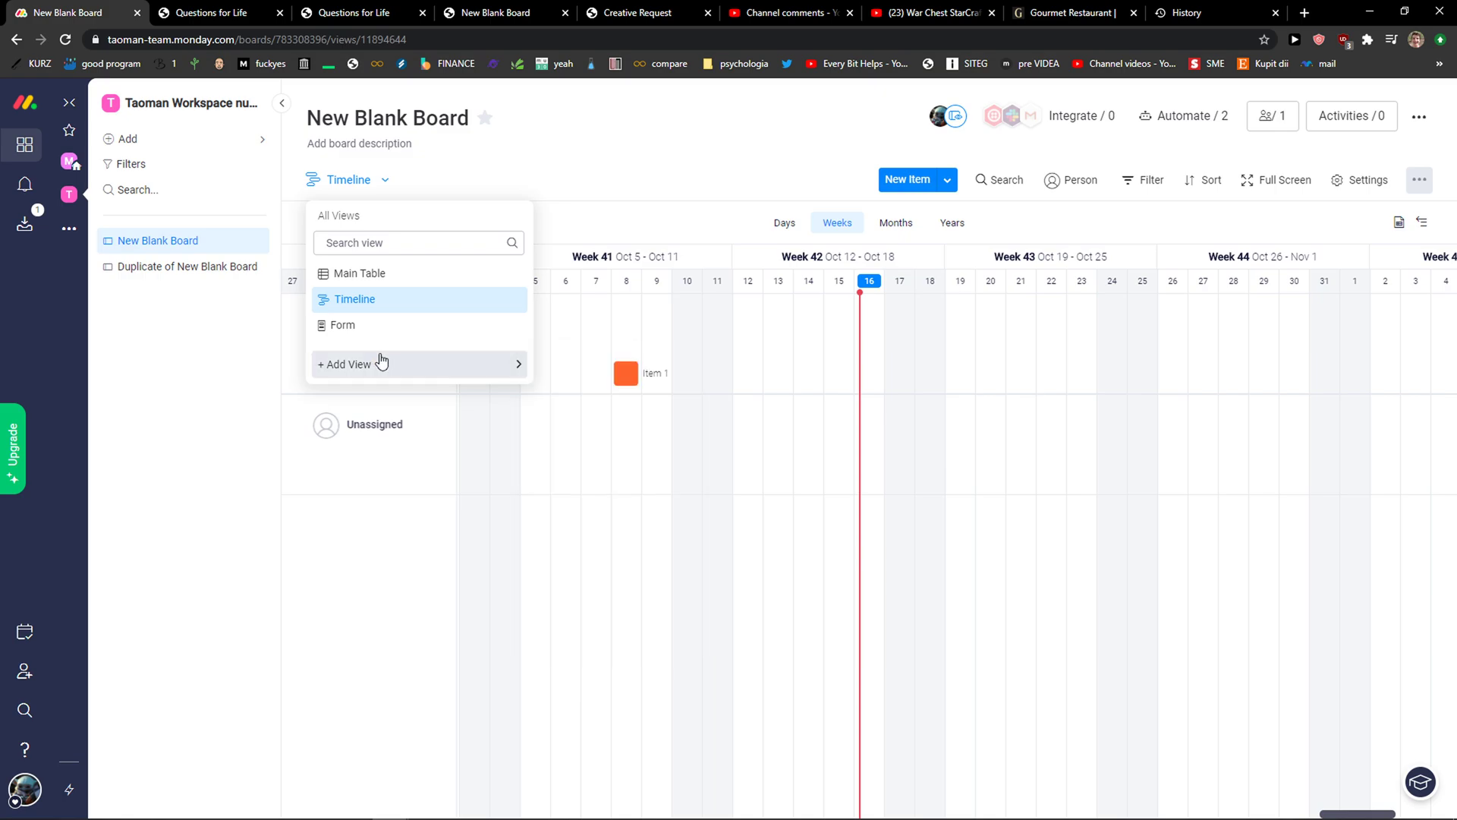